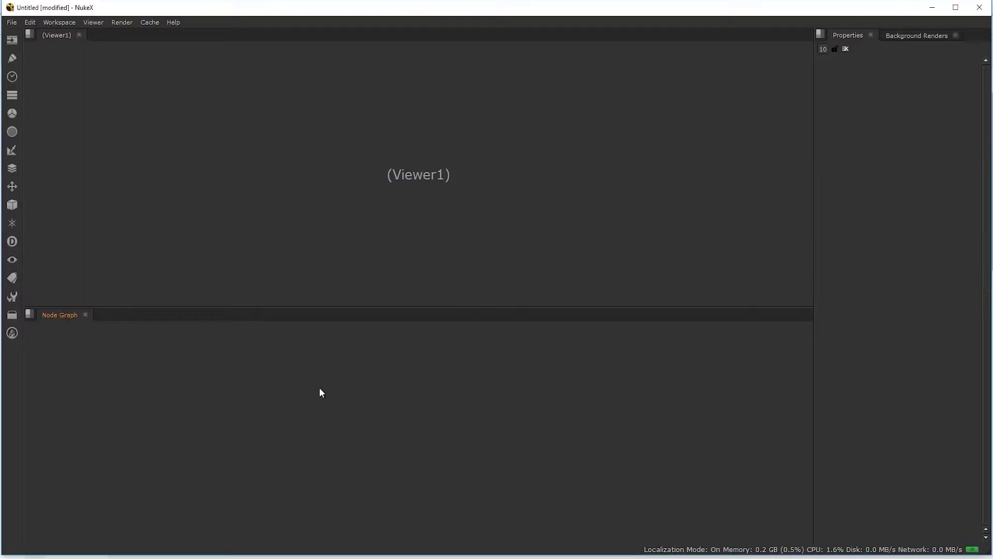
Step: Read in GS footage.MOV as Read1 and connect it to Viewer1 below it
key("r")
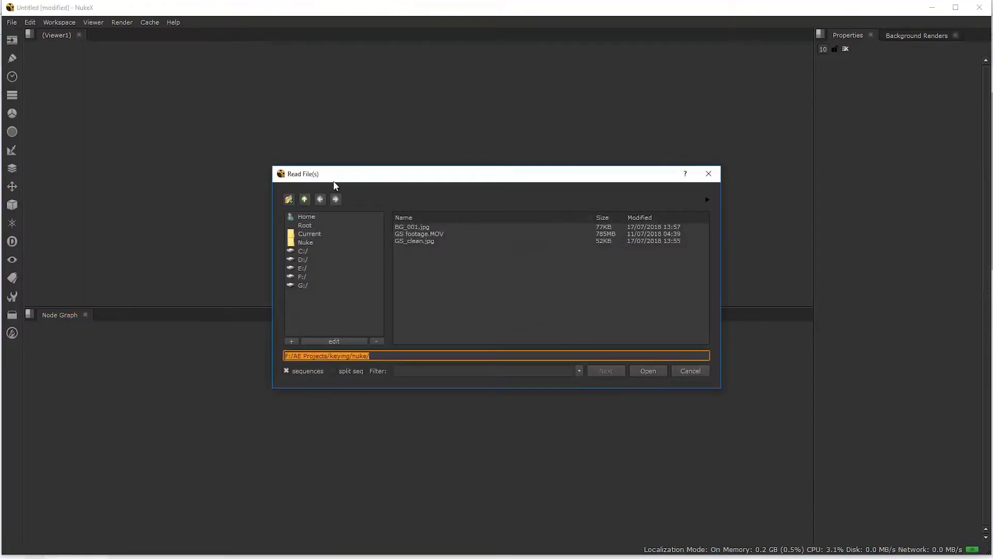
left_click(418, 233)
left_click(648, 371)
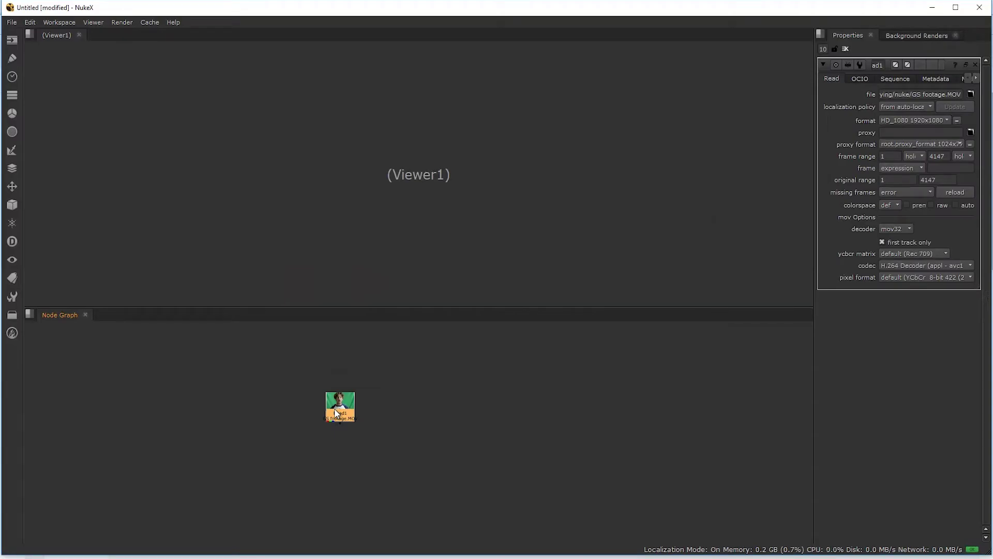
key("1")
left_click_drag(340, 421, 374, 496)
left_click(374, 401)
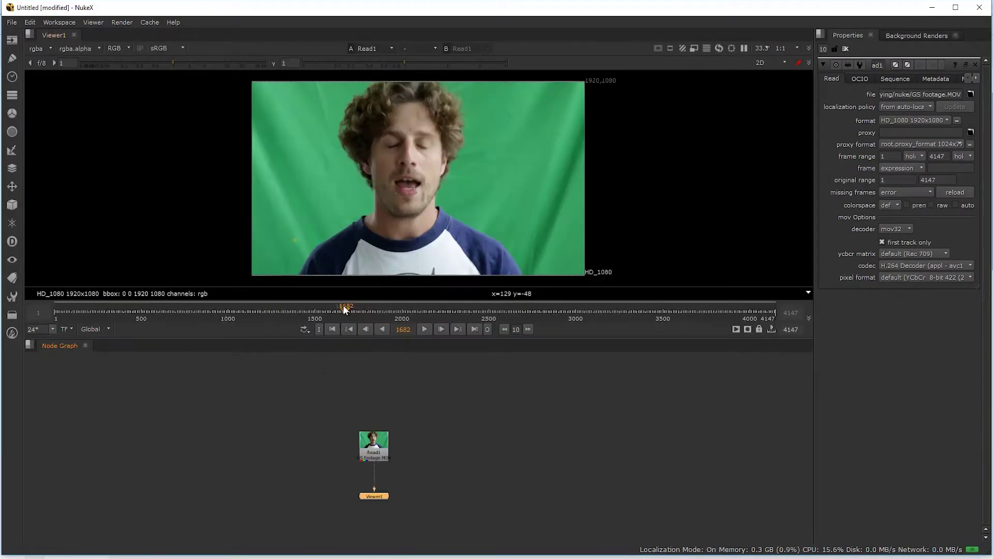
Step: Scrub the timeline from around frame 1002 through to the end of the clip
left_click_drag(344, 308, 56, 310)
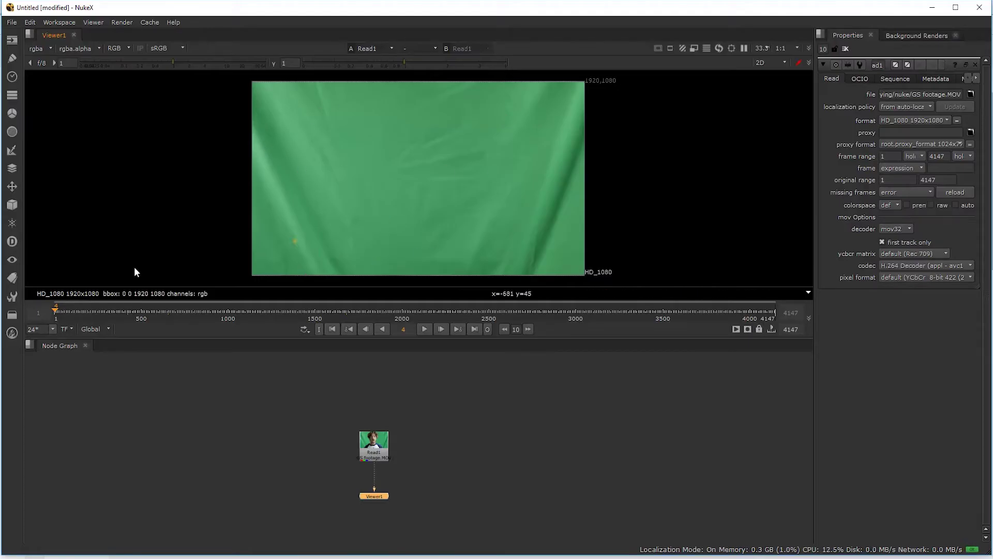
left_click_drag(73, 315, 400, 310)
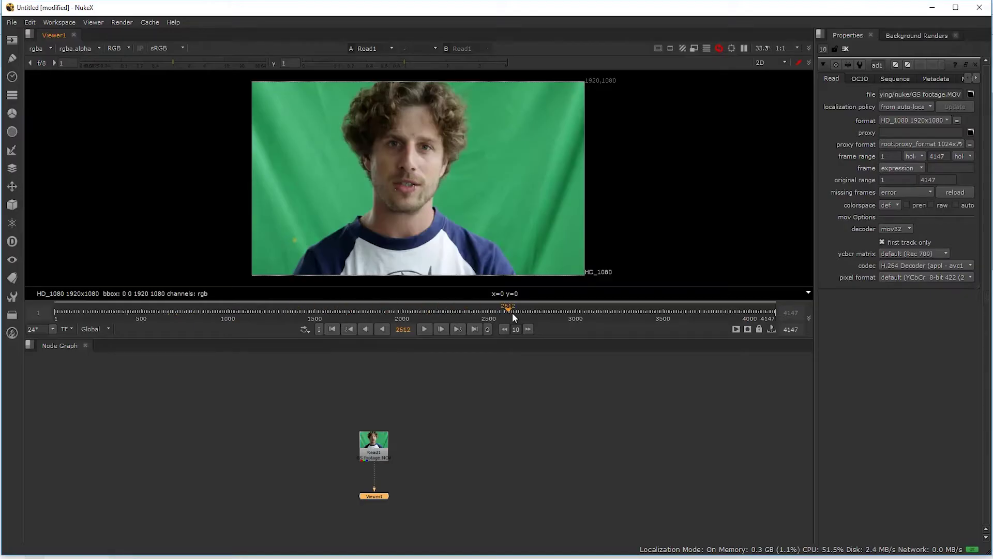
mouse_move(512, 314)
left_mouse_down()
mouse_move(584, 313)
mouse_move(521, 305)
left_mouse_up()
left_click_drag(459, 305, 677, 311)
left_click(376, 365)
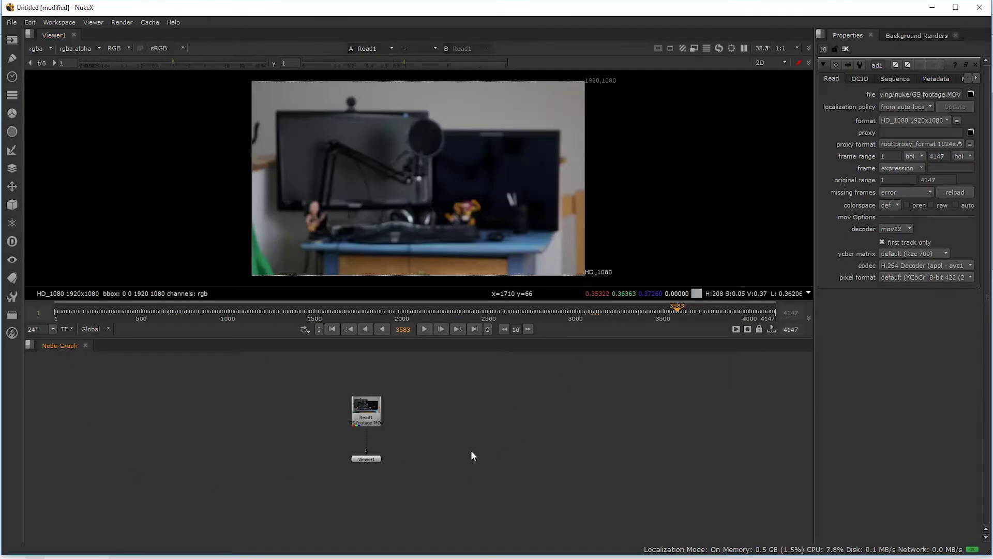
Step: Read in BG_001.jpg and GS_clean.jpg together as two new Read nodes
key("r")
left_click(412, 225)
left_click(423, 241, "ctrl")
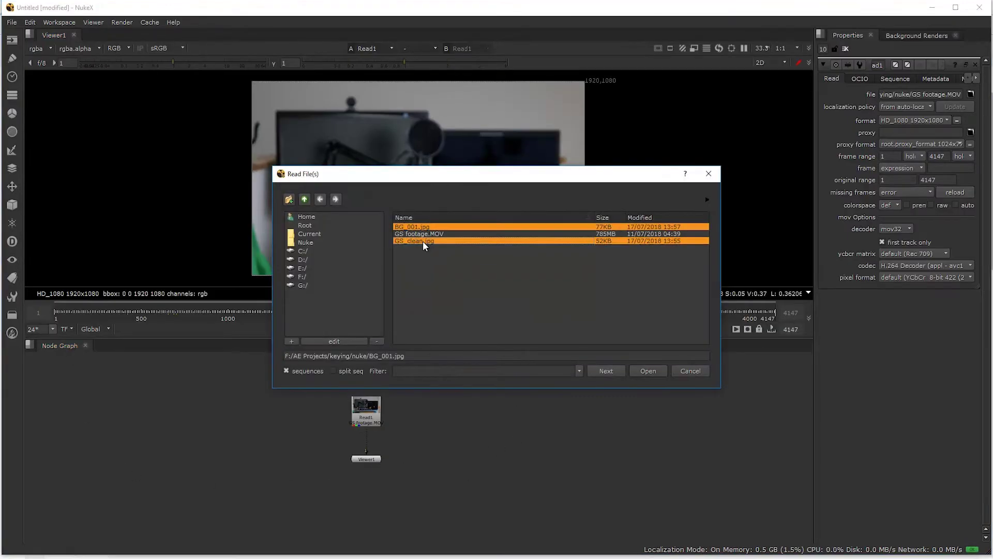
left_click(648, 370)
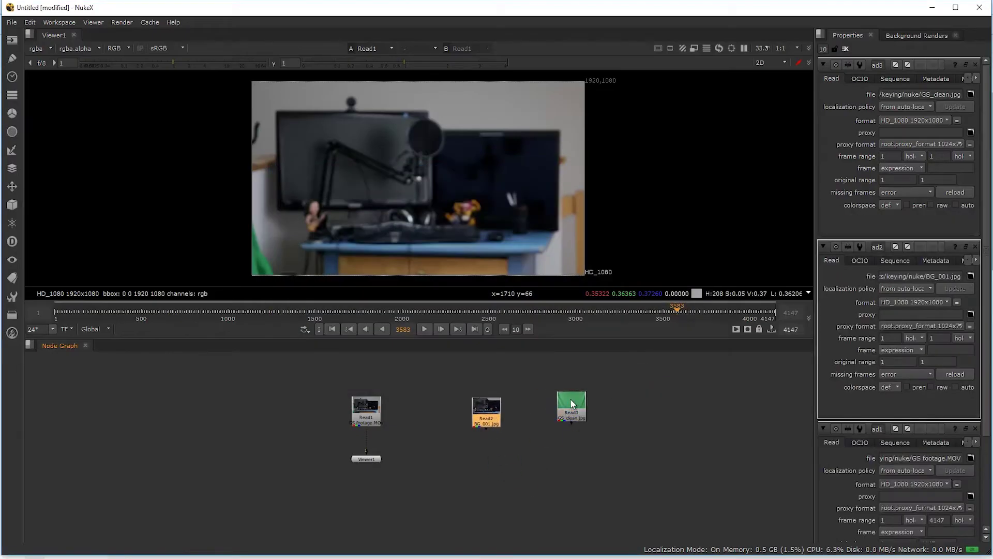
Step: Preview the green-screen footage, background image and clean plate in the viewer in turn
left_click(570, 398)
left_click(494, 408)
left_click_drag(374, 457, 487, 403)
left_click(370, 409)
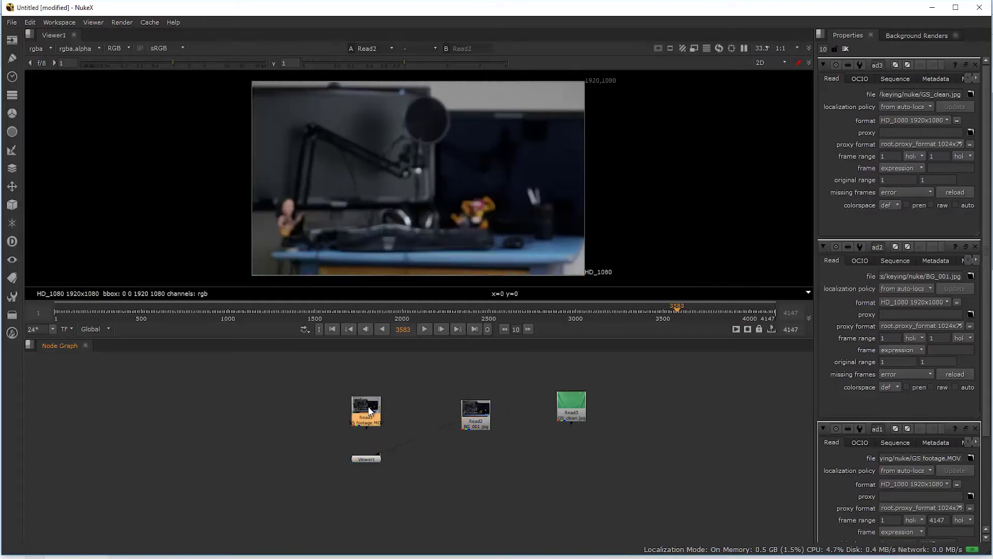
key("1")
left_click(472, 417)
key("1")
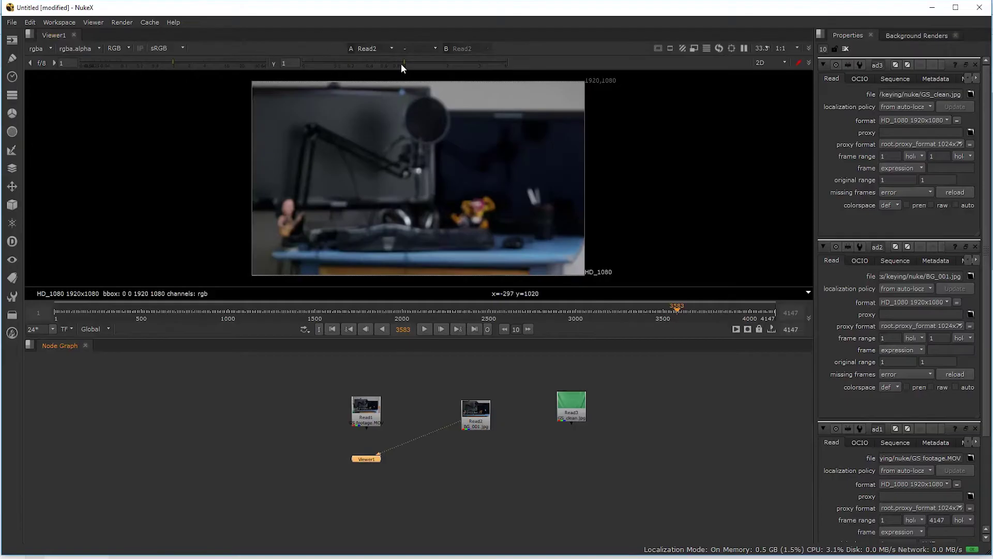
left_click(572, 409)
key("1")
Step: Rearrange the Read and Viewer nodes, putting the viewer back on the green-screen footage
left_click_drag(580, 408, 581, 417)
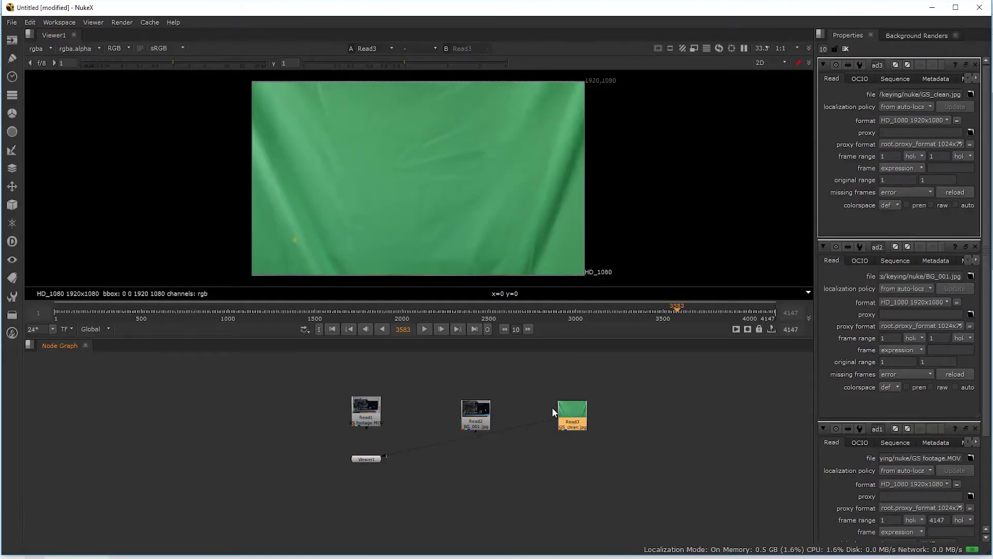
left_click_drag(367, 459, 374, 489)
left_click_drag(366, 410, 341, 403)
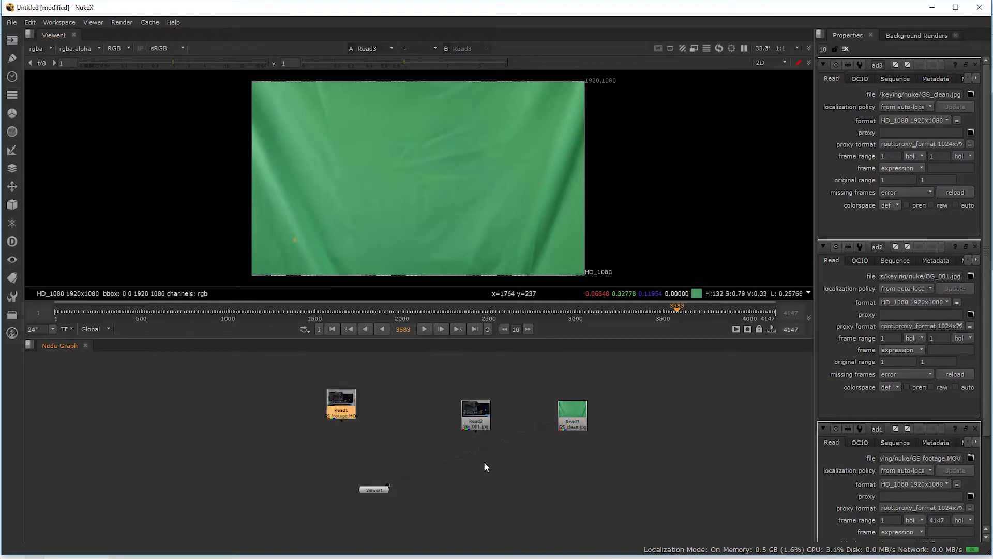
left_click_drag(482, 425, 423, 410)
left_click_drag(575, 416, 573, 429)
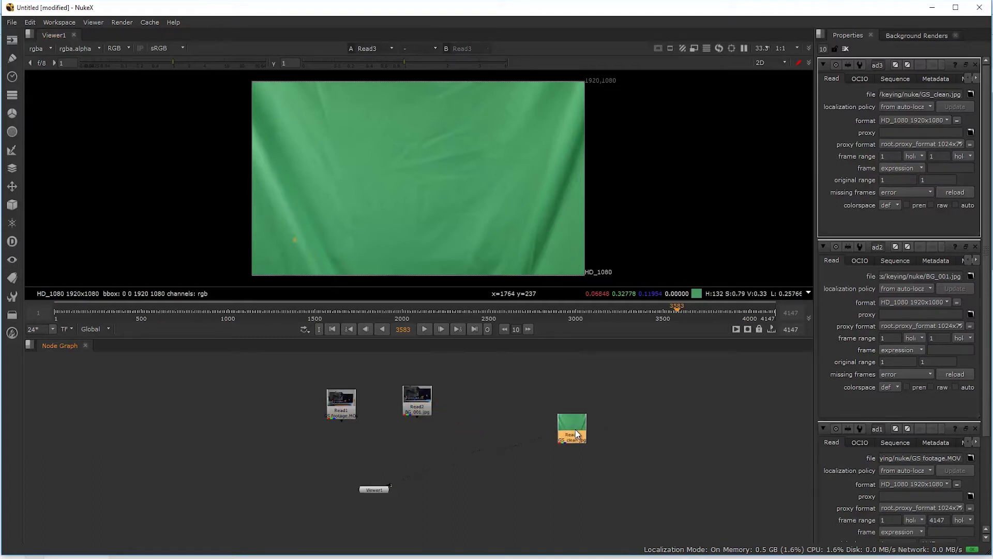
left_click_drag(465, 457, 349, 408)
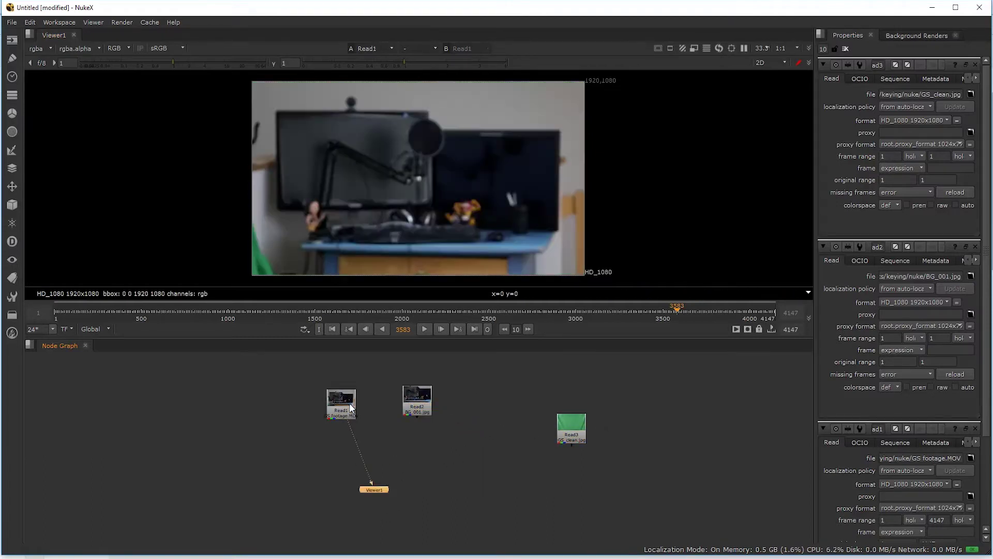
Step: Check frames 876 and 811 with the man in shot and enlarge the node graph
left_click(121, 310)
left_click(206, 313)
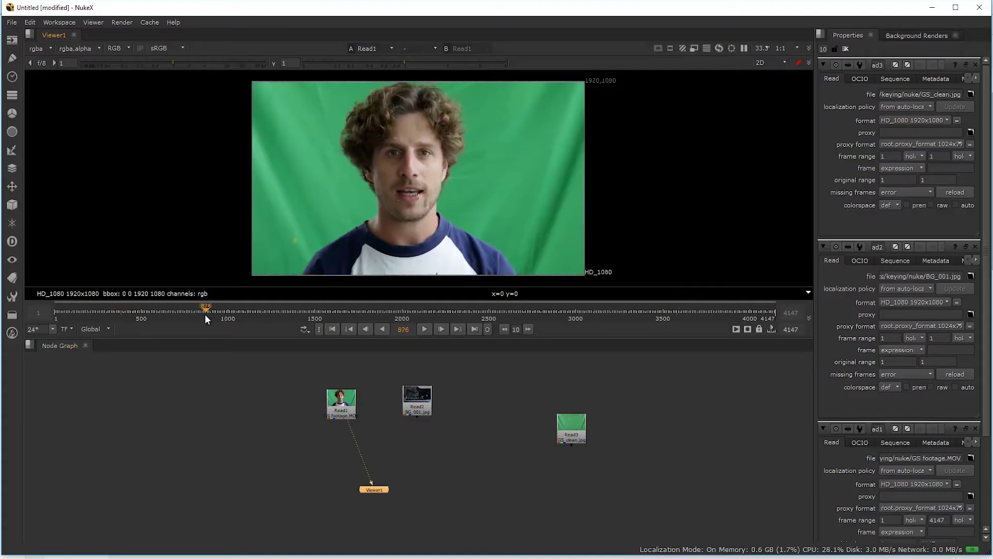
left_click_drag(207, 314, 195, 313)
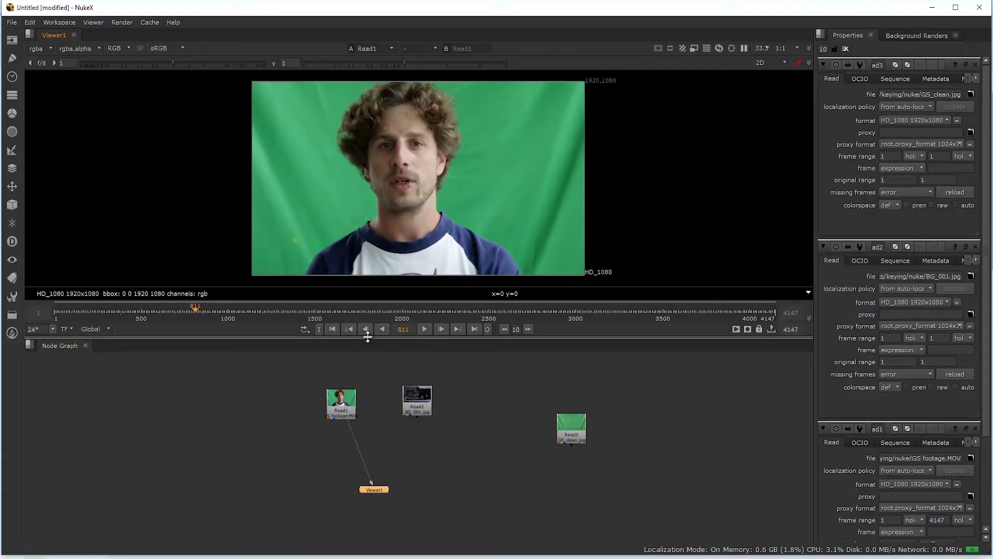
left_click_drag(368, 340, 393, 321)
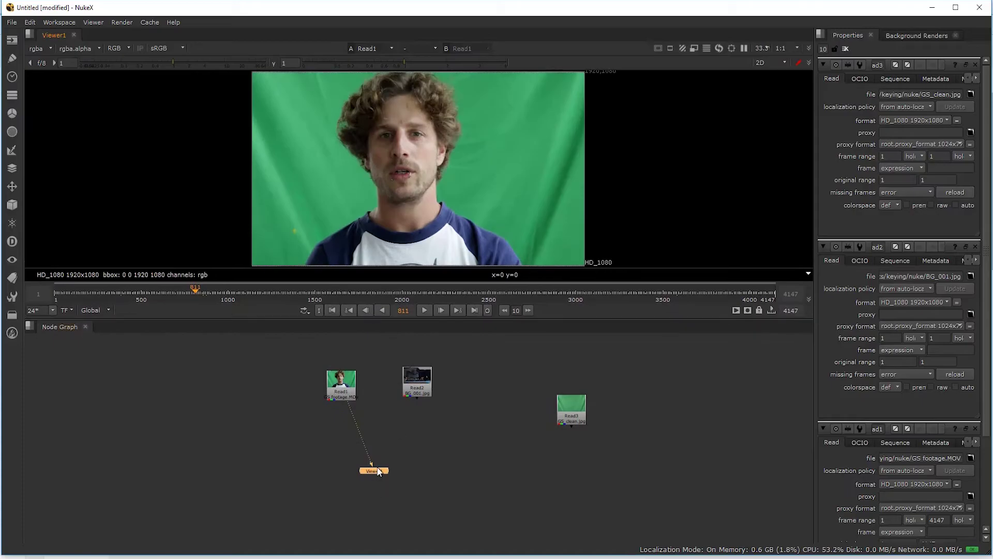
left_click_drag(380, 471, 377, 475)
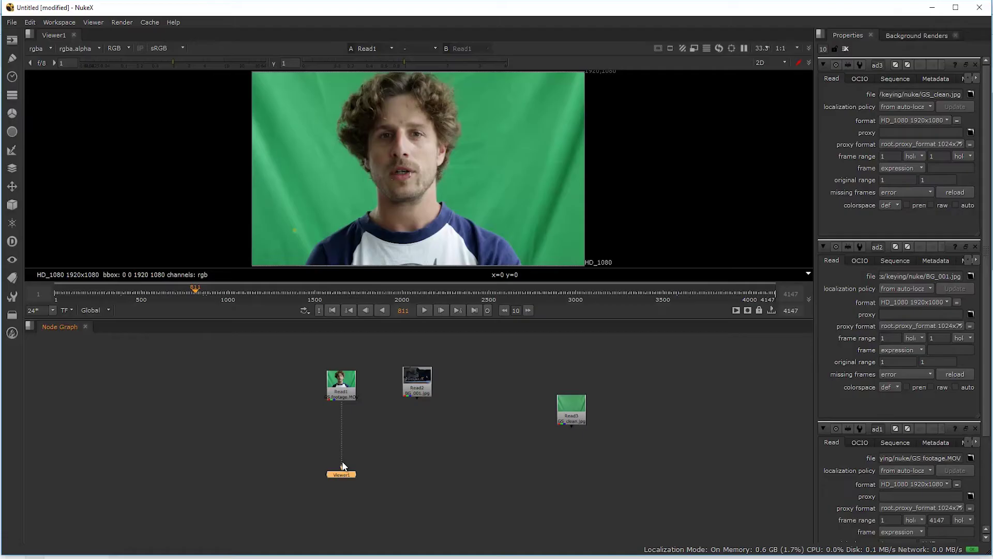
Step: Line up the footage, background and clean plate nodes at the same height, checking the clean plate
left_click_drag(341, 387, 342, 380)
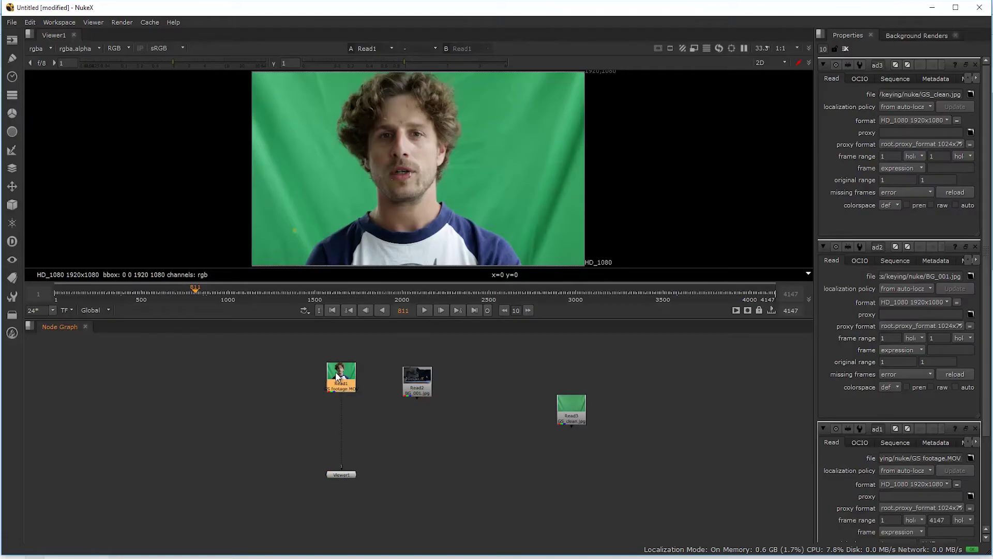
mouse_move(416, 383)
left_mouse_down()
mouse_move(417, 373)
mouse_move(404, 377)
left_mouse_up()
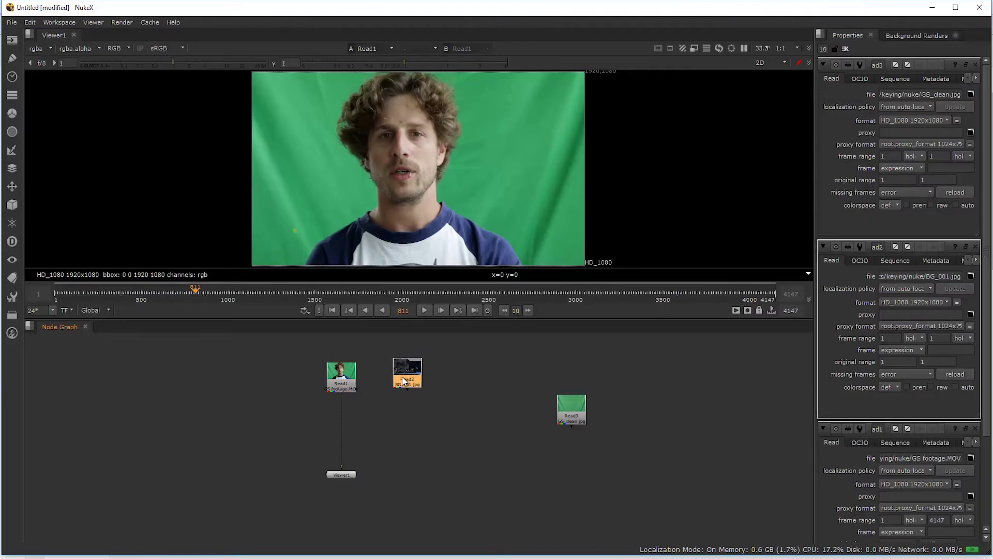
left_click_drag(569, 396, 548, 369)
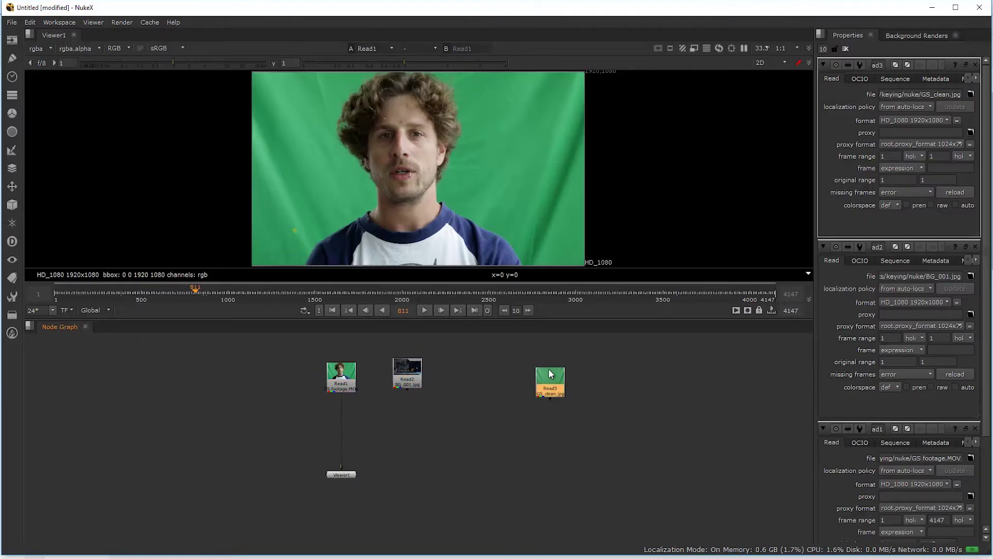
key("1")
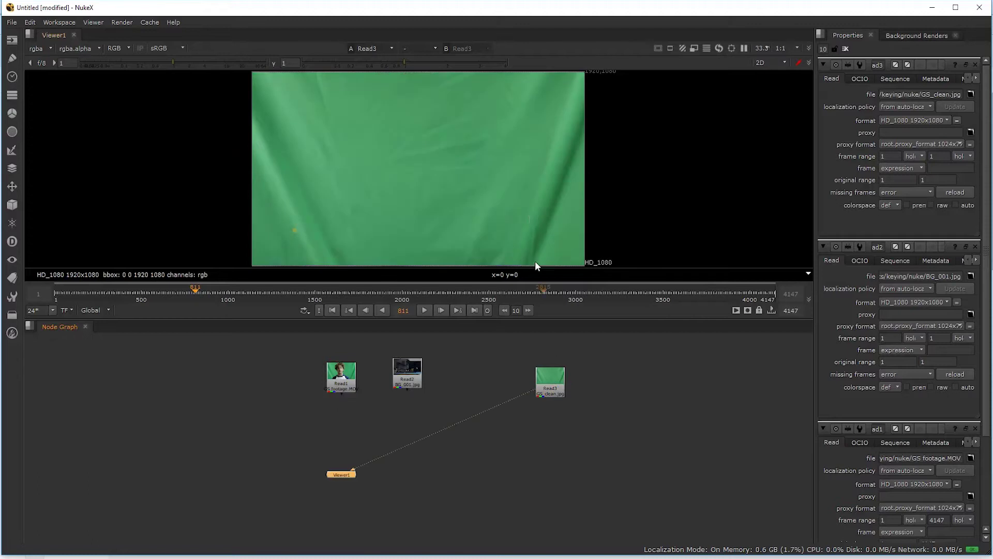
left_click(344, 385)
key("1")
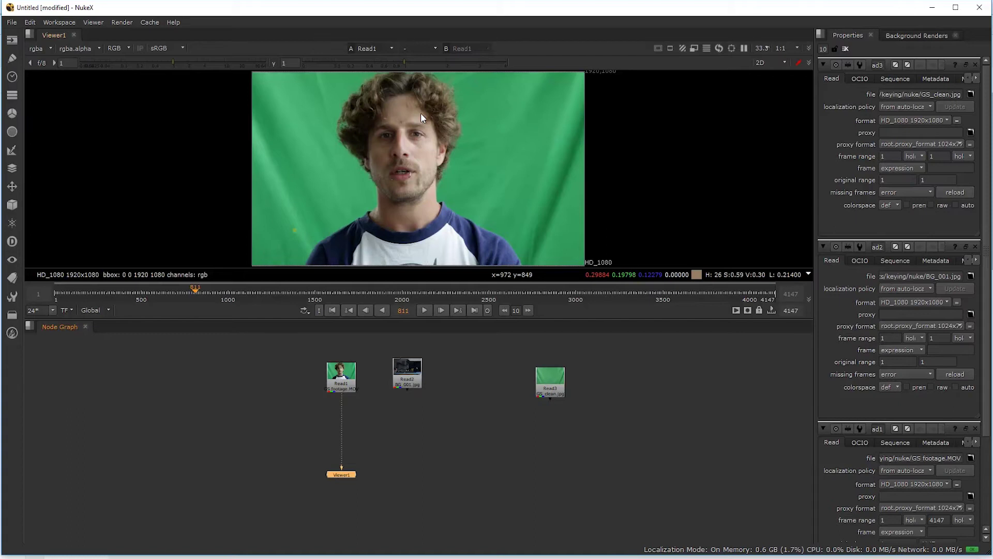
Step: Move the GS_clean.jpg node left of the footage, leaving the viewer on Read1
left_click_drag(558, 378, 260, 371)
key("1")
key("ctrl+z")
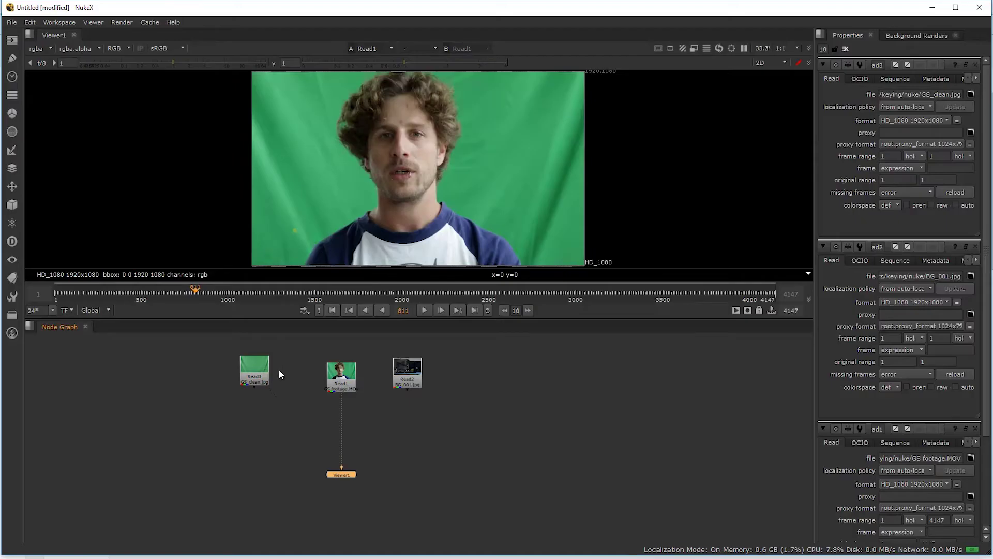
left_click(260, 376)
key("1")
left_click_drag(258, 371, 259, 386)
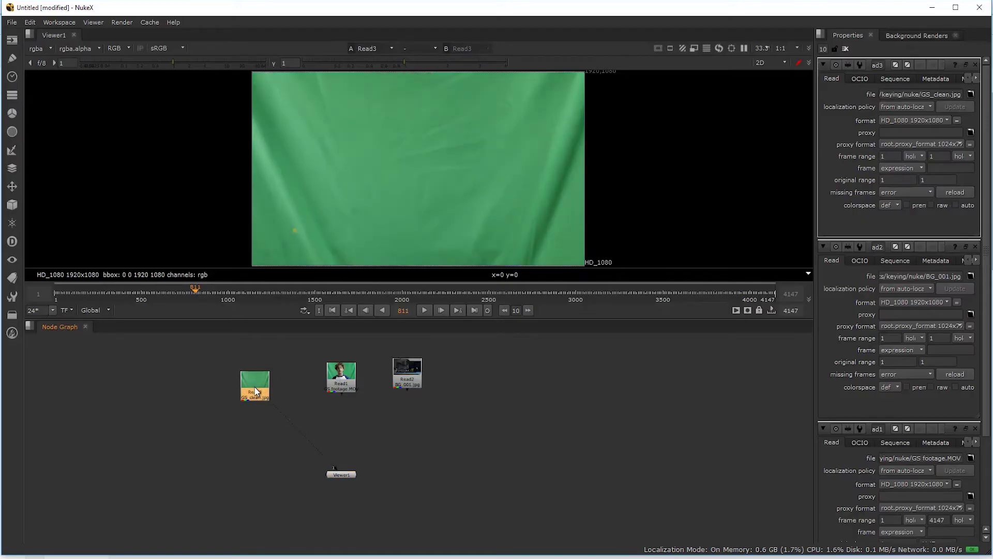
left_click(338, 384)
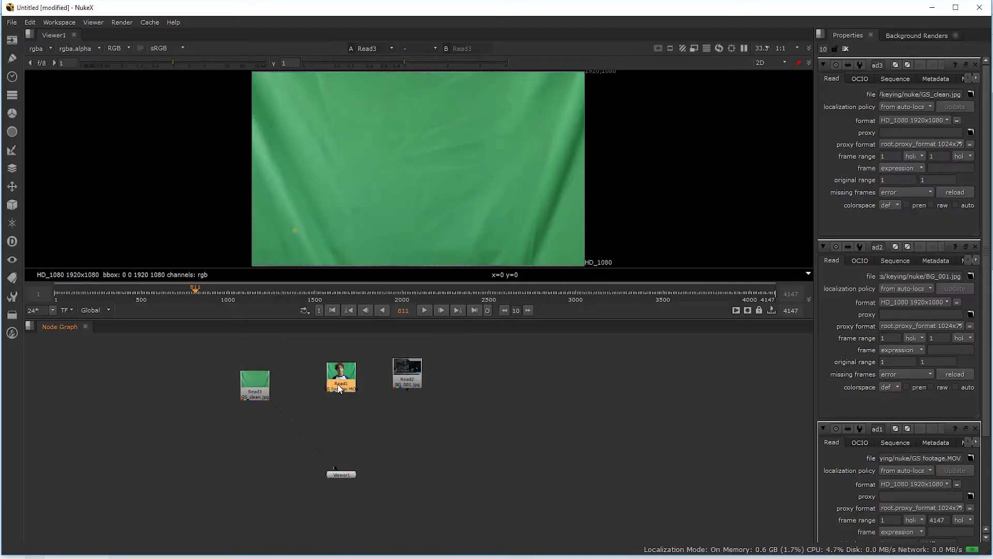
key("1")
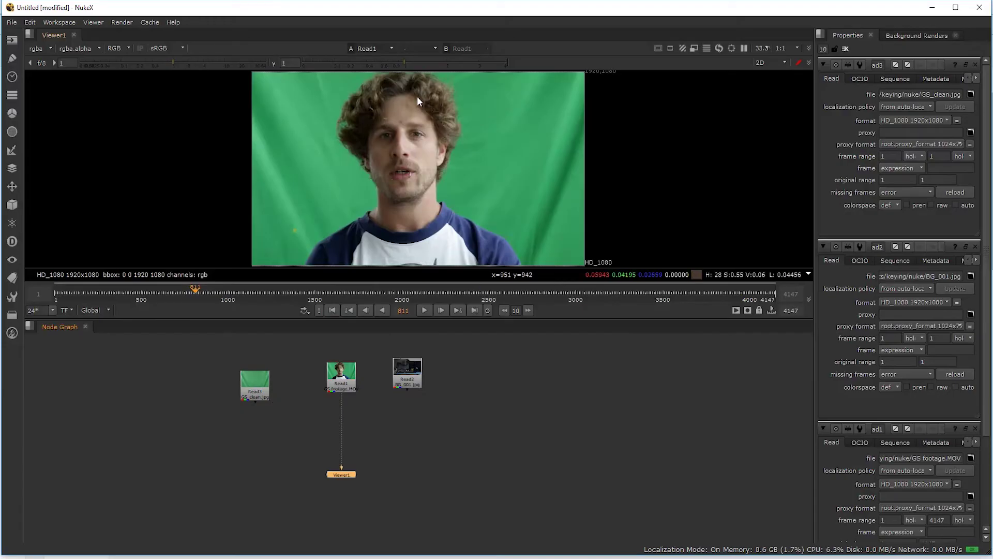
left_click(254, 393)
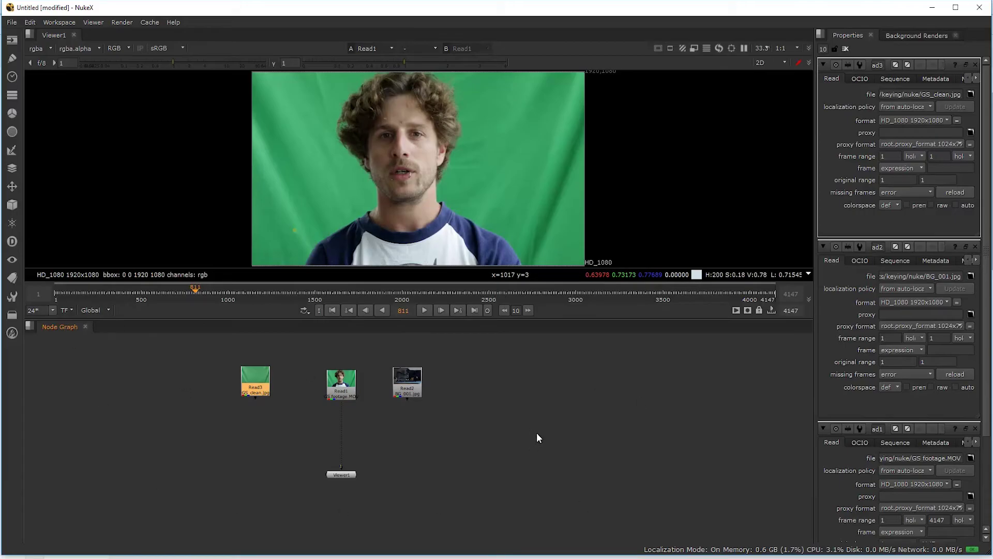
Step: Add IBKGizmoV3_1 and IBKColourV3_1 nodes from the ibk search below the Read nodes
key("Tab")
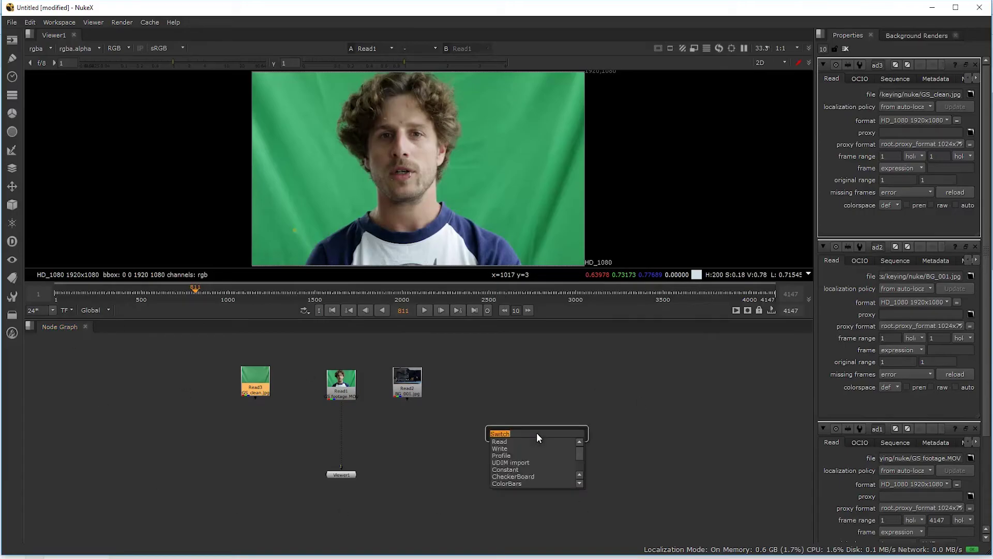
type("i")
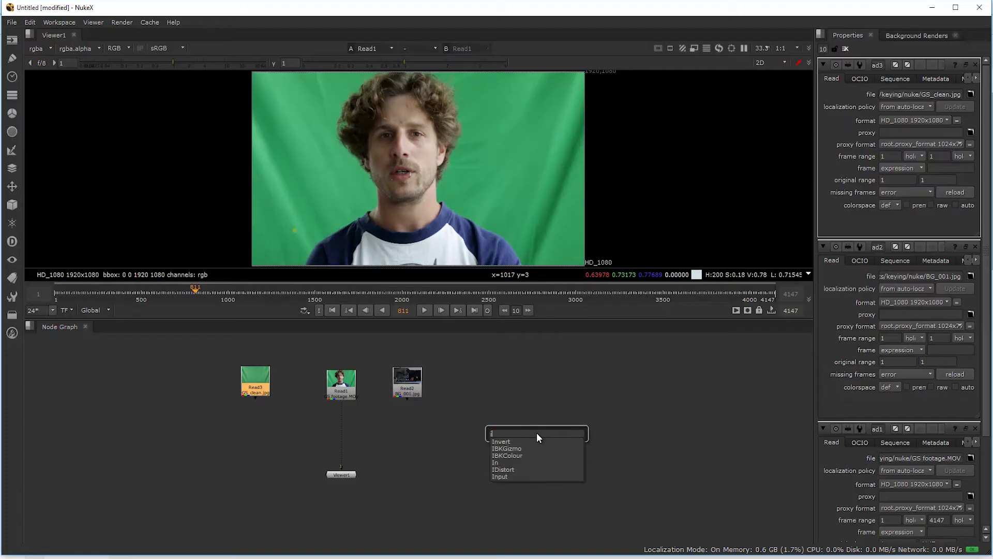
type("bk")
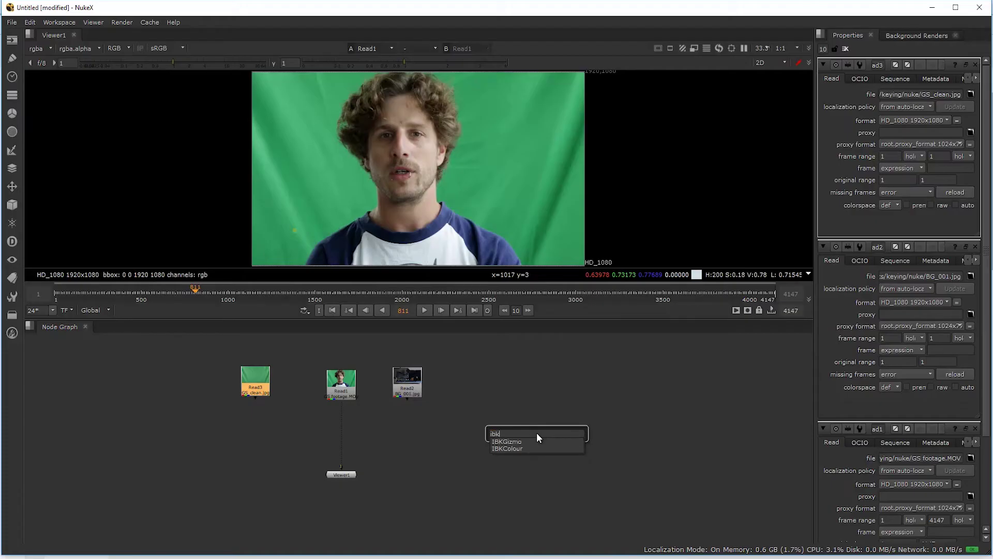
left_click(515, 442)
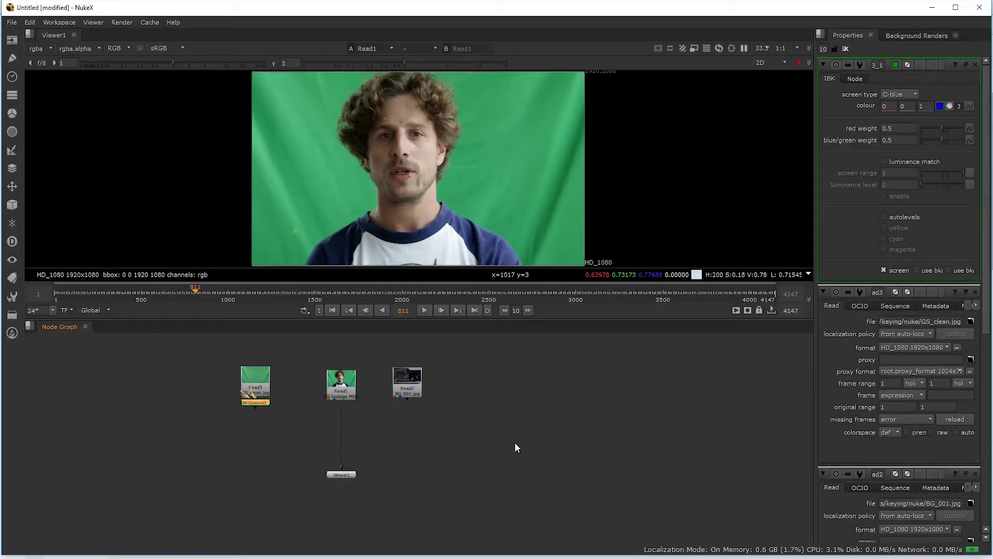
key("Tab")
type("ibk")
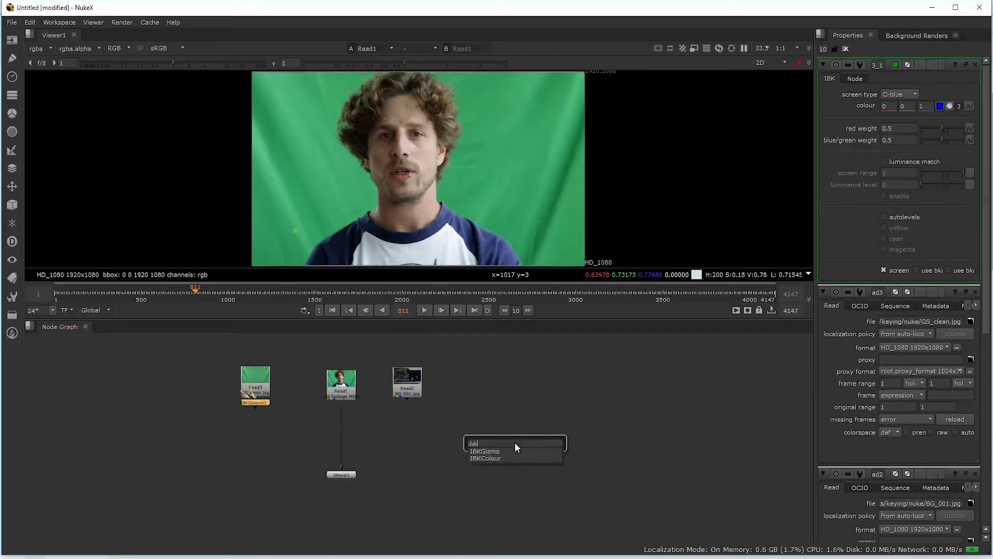
left_click(495, 459)
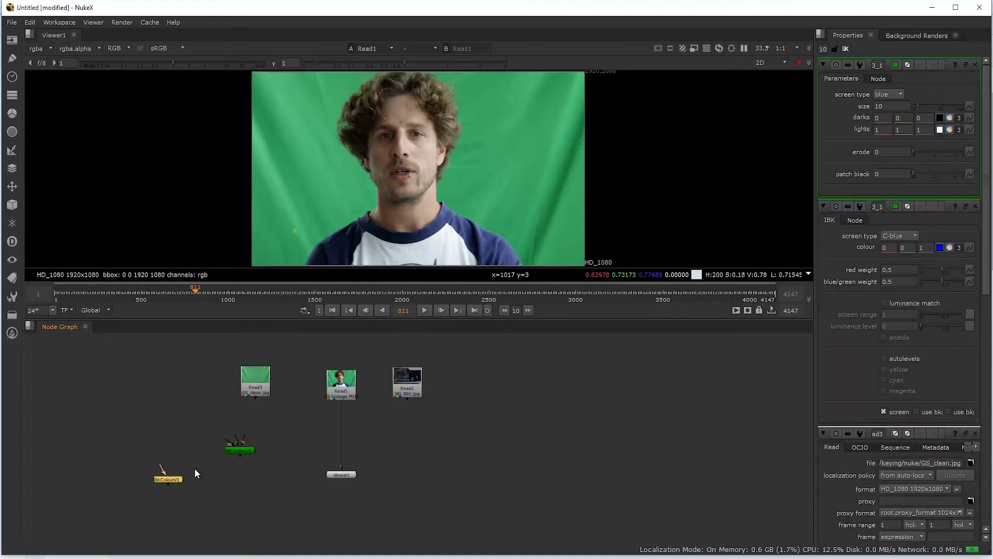
left_click_drag(246, 448, 286, 466)
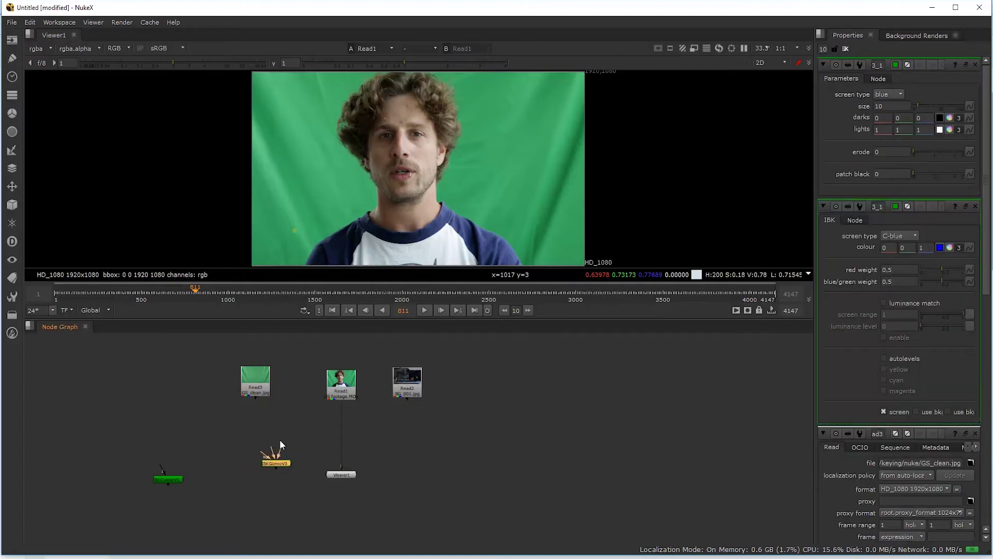
scroll(265, 472, "up", 4)
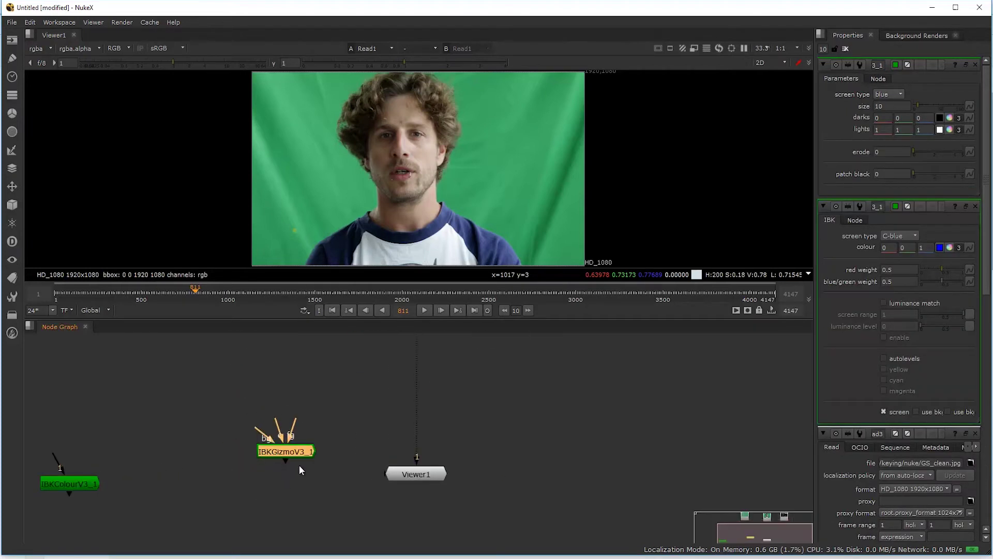
scroll(300, 467, "up", 2)
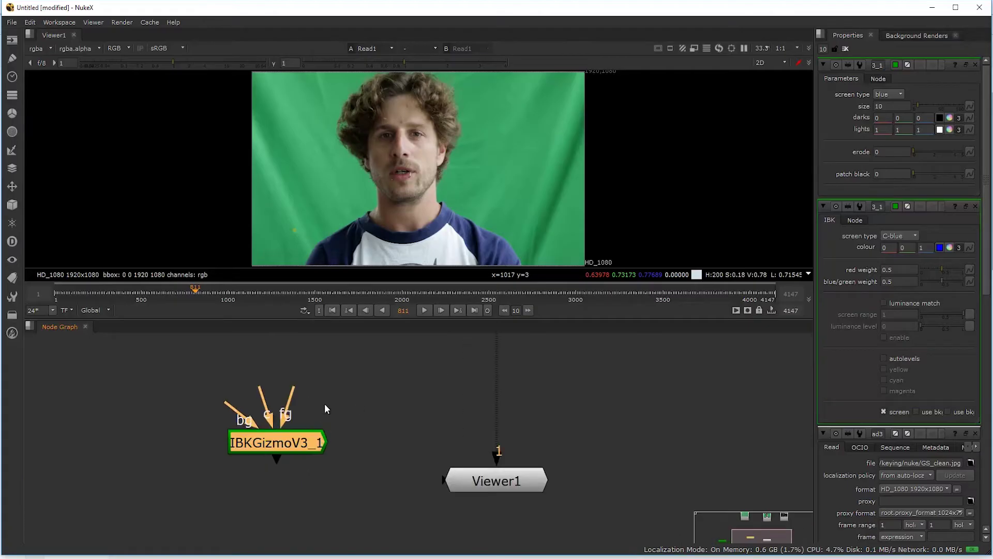
Step: Wire the IBKGizmo's c input to IBKColour and feed the Read1 footage into IBKColour
left_click_drag(230, 409, 200, 418)
left_click_drag(261, 398, 259, 468)
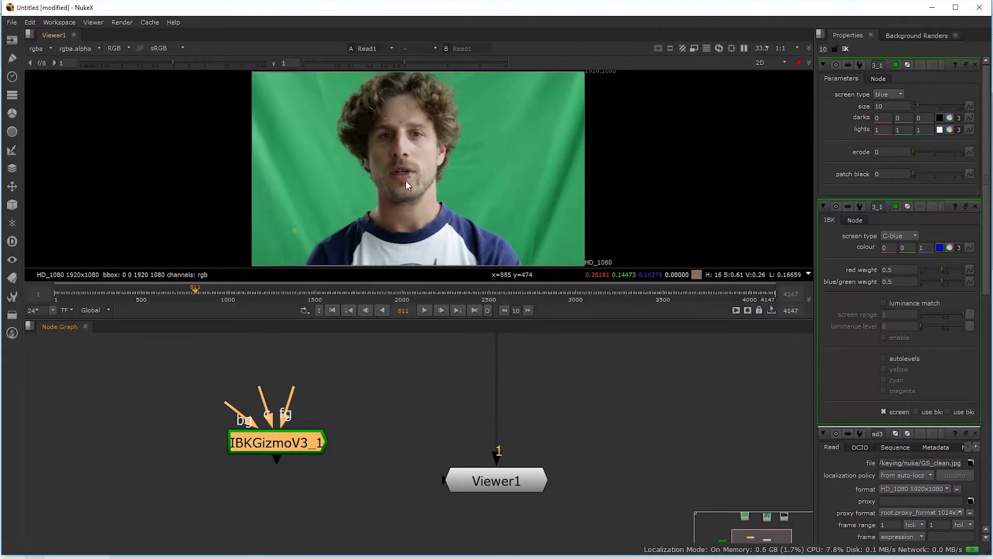
middle_click_drag(202, 418, 381, 410)
left_click(117, 489)
left_click_drag(117, 488, 206, 457)
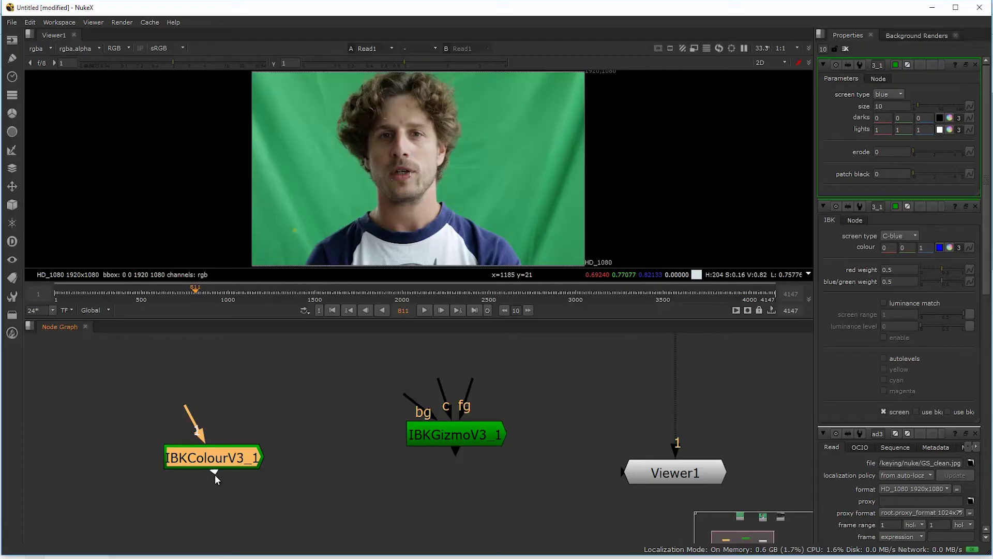
left_click_drag(212, 475, 313, 418)
left_click_drag(435, 387, 220, 456)
scroll(304, 414, "down", 1)
scroll(304, 411, "down", 3)
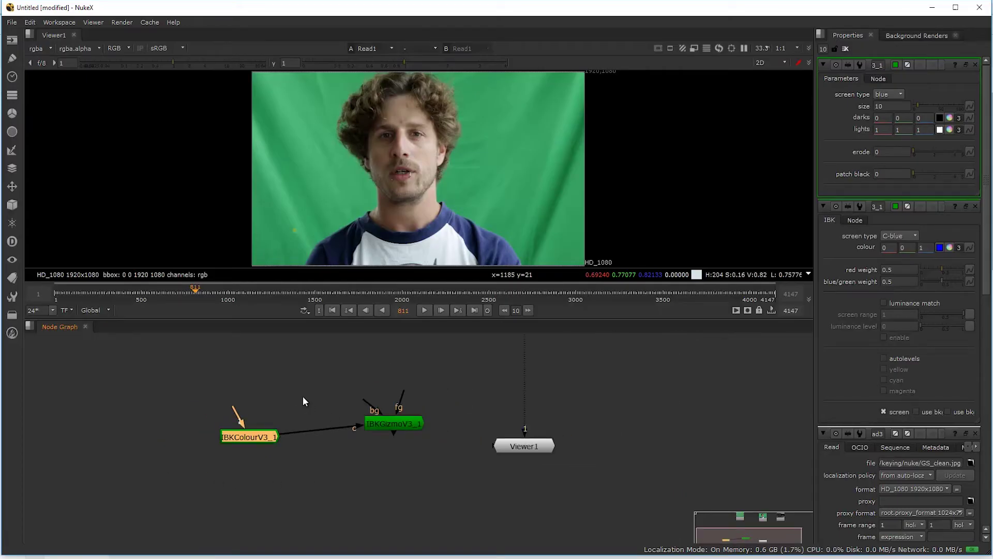
left_click_drag(243, 496, 475, 354)
scroll(475, 354, "up", 2)
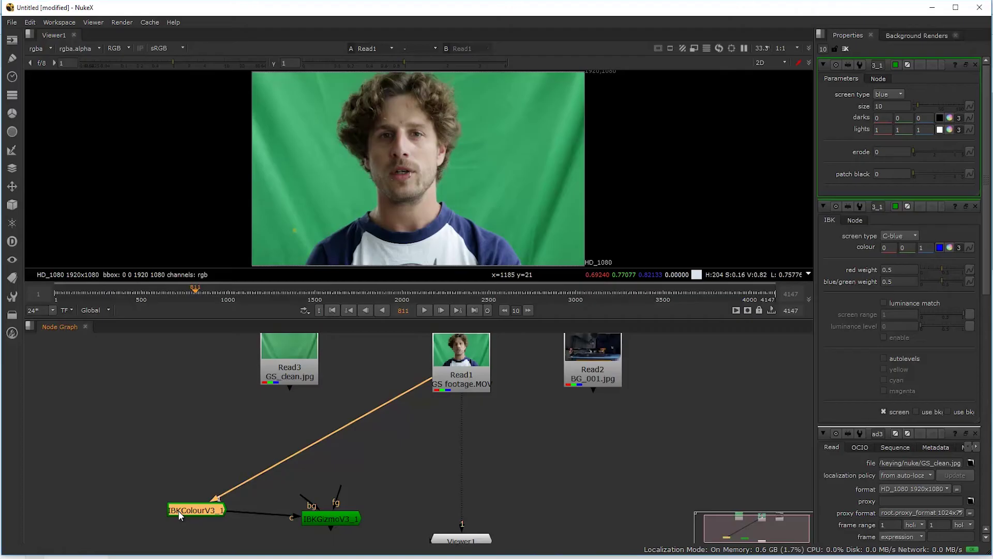
Step: Delete IBKColour and connect the GS_clean.jpg clean plate to the IBKGizmo instead
key("Delete")
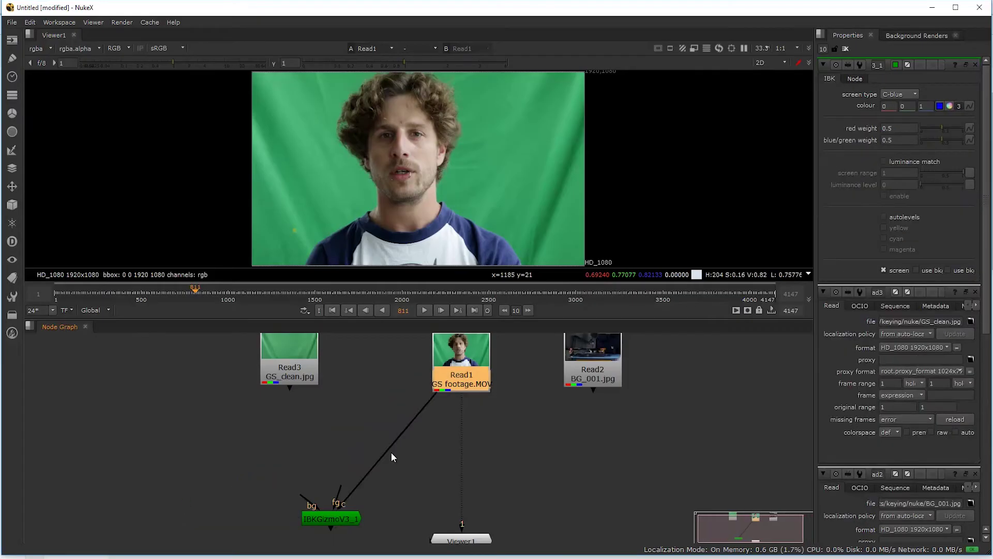
left_click_drag(335, 499, 371, 496)
left_click_drag(287, 372, 261, 403)
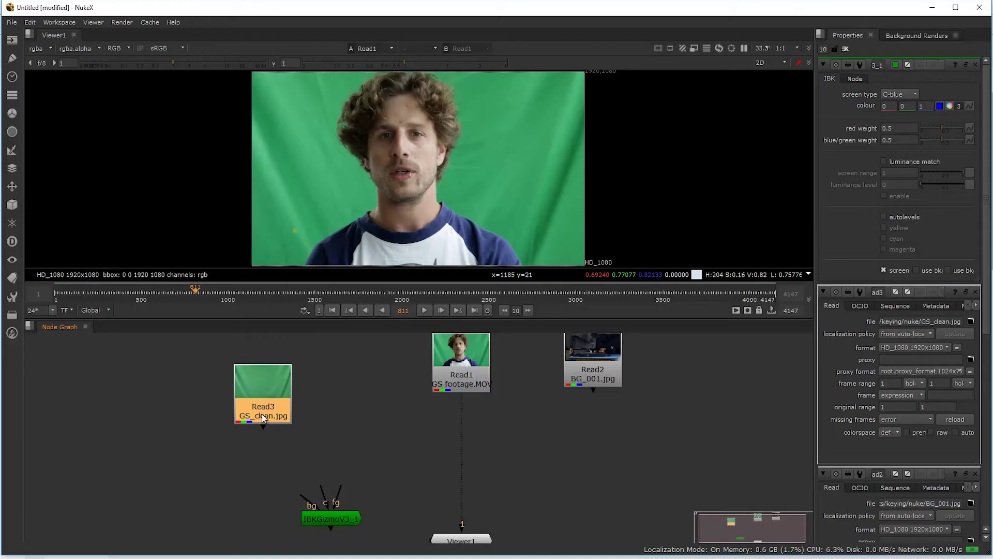
left_click_drag(303, 497, 254, 383)
left_click_drag(275, 419, 228, 542)
middle_click_drag(504, 488, 519, 468)
Step: Connect the Read1 footage to the gizmo's fg input and line Read1 up above it
left_click_drag(484, 362, 484, 420)
left_click(347, 493)
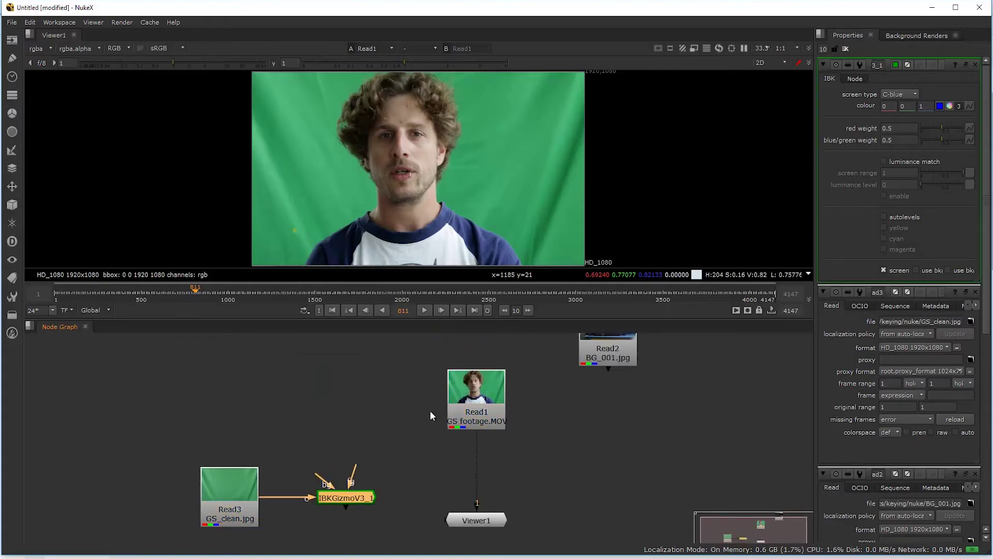
left_click_drag(356, 465, 420, 380)
left_click_drag(341, 497, 317, 507)
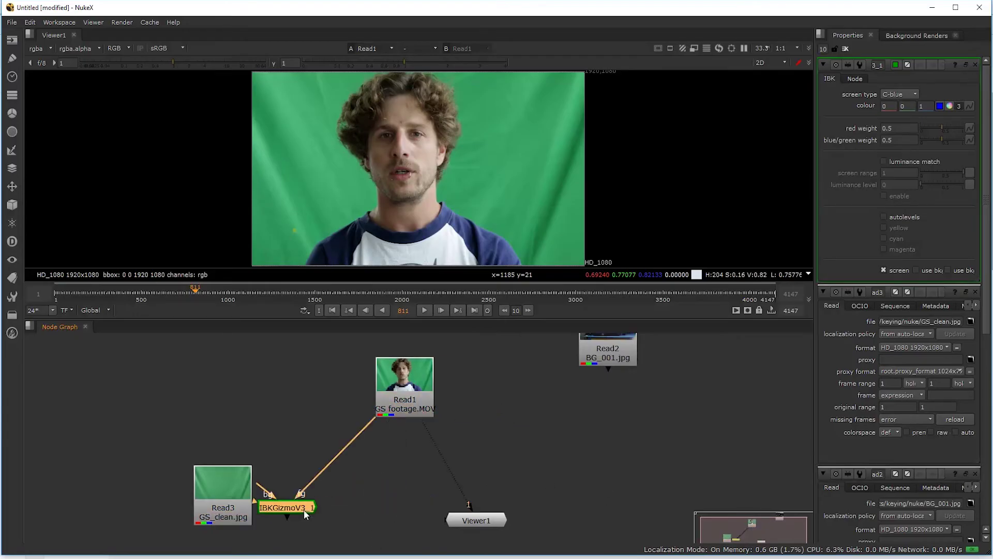
scroll(509, 426, "down", 1)
left_click_drag(591, 352, 533, 378)
left_click_drag(420, 386, 346, 385)
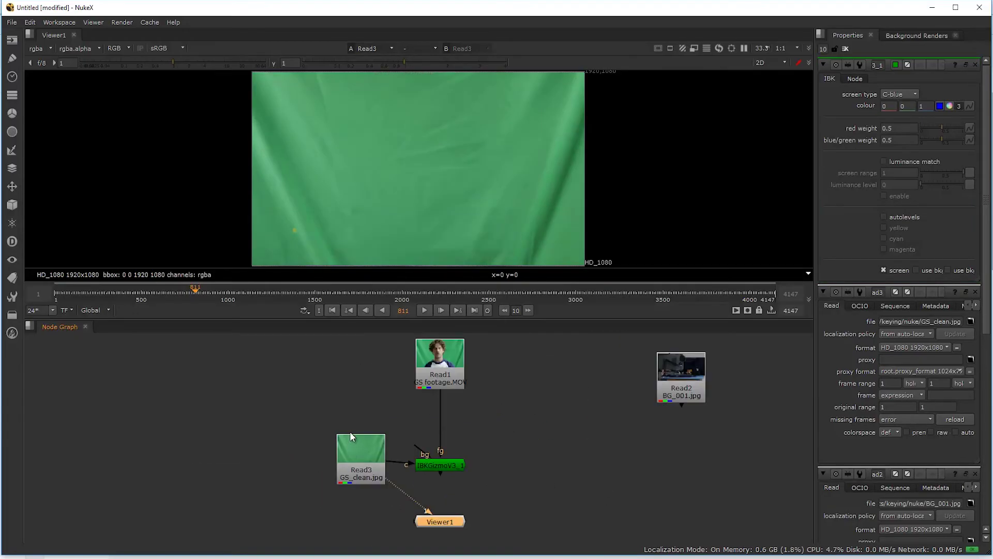
left_click(427, 371)
key("1")
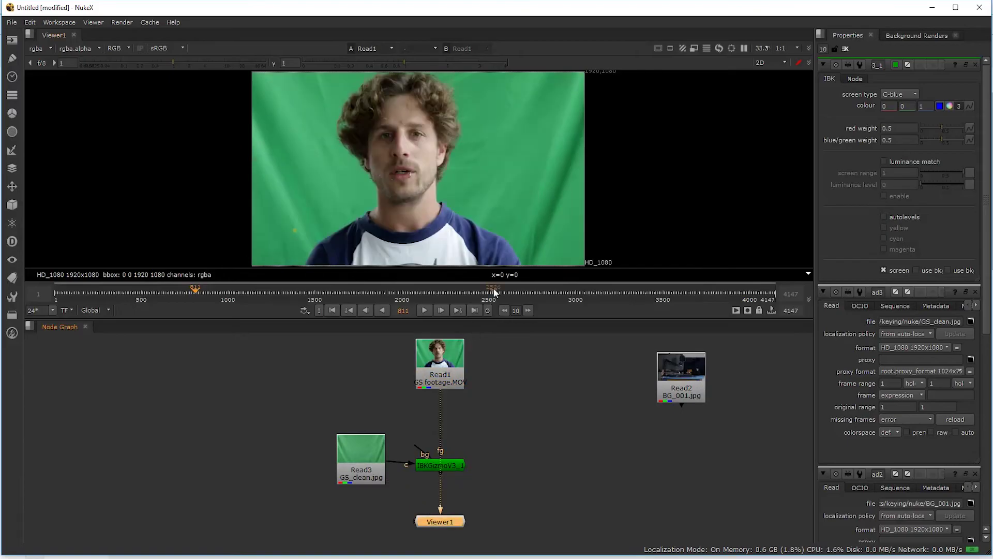
key("1")
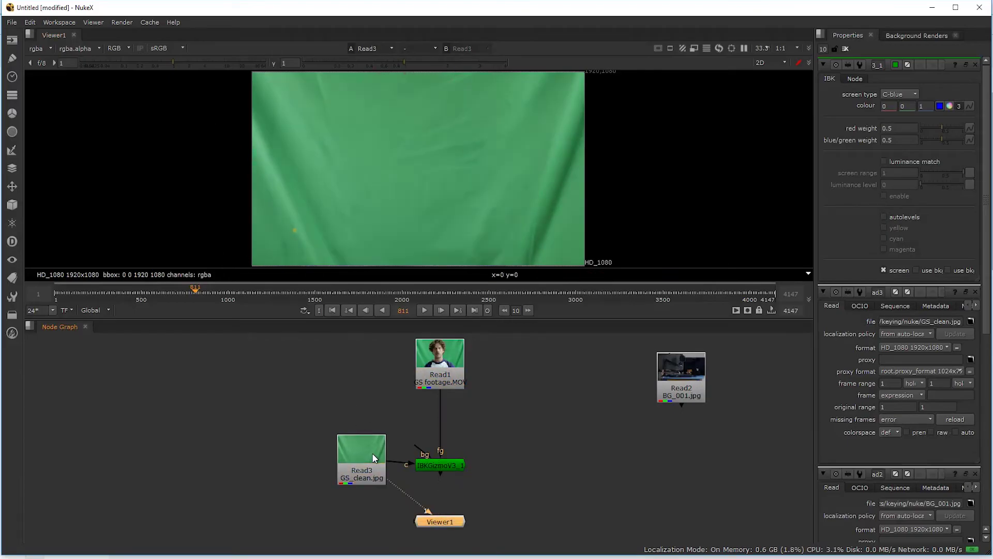
left_click(436, 373)
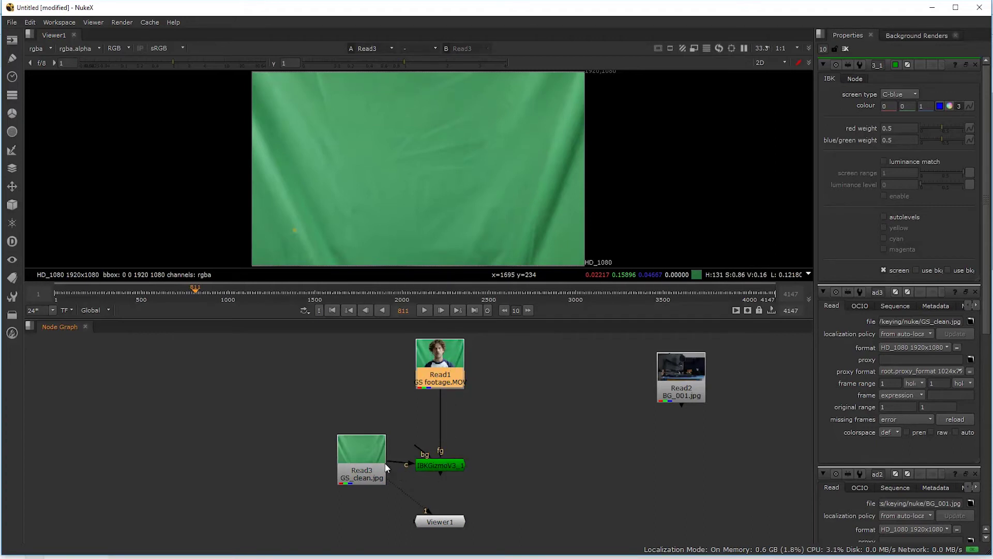
Step: Hook the clean plate into the gizmo's c input and view the IBKGizmo output
left_click_drag(381, 464, 375, 464)
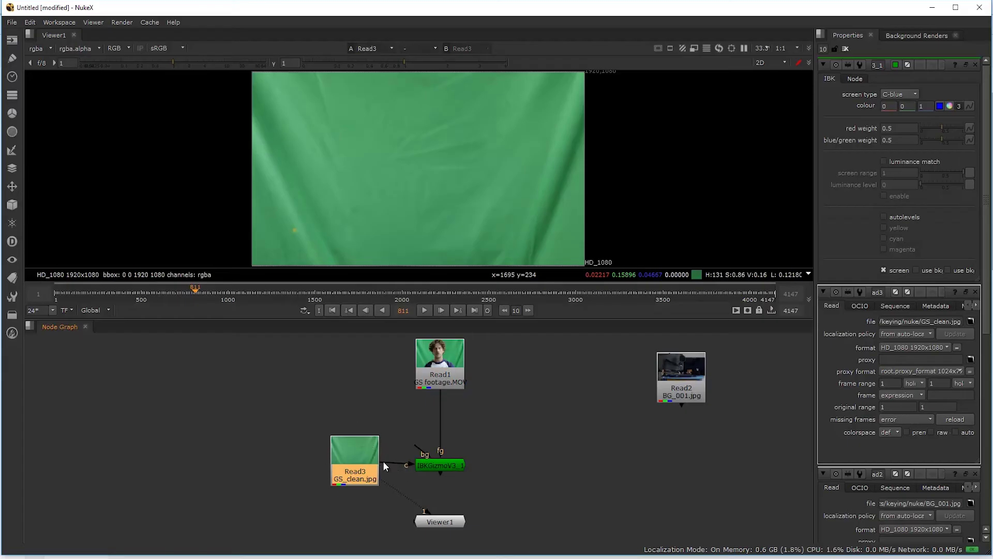
left_click_drag(371, 457, 351, 457)
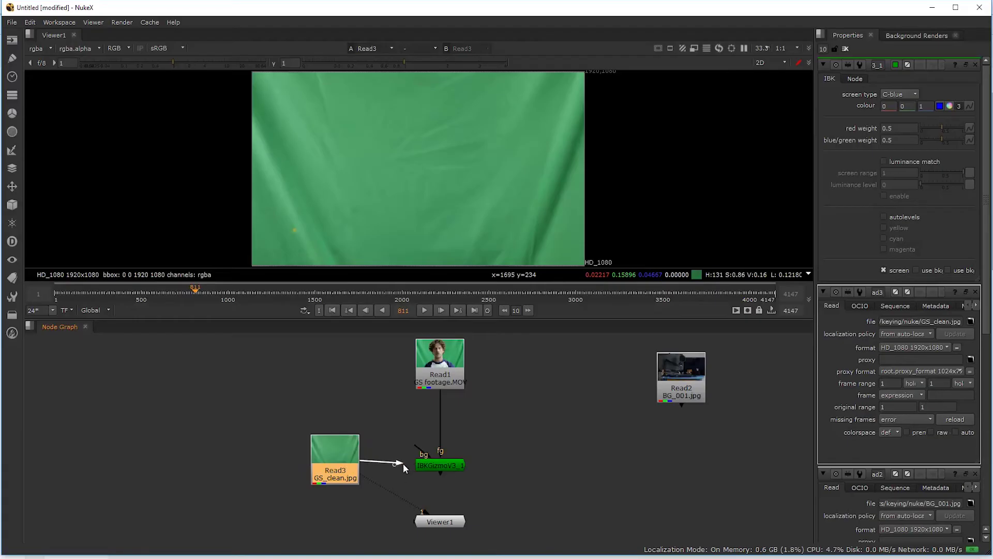
left_click_drag(402, 464, 423, 463)
left_click(438, 465)
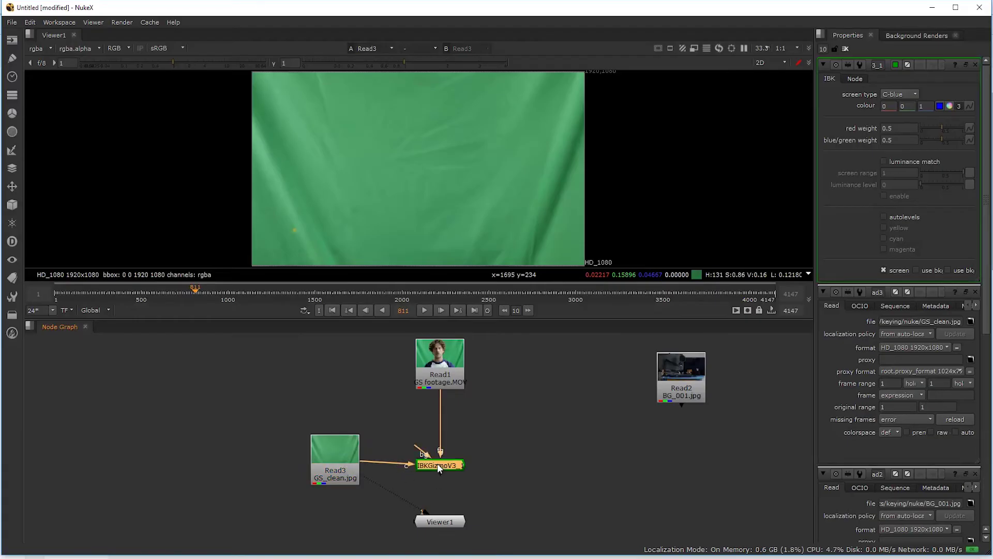
key("1")
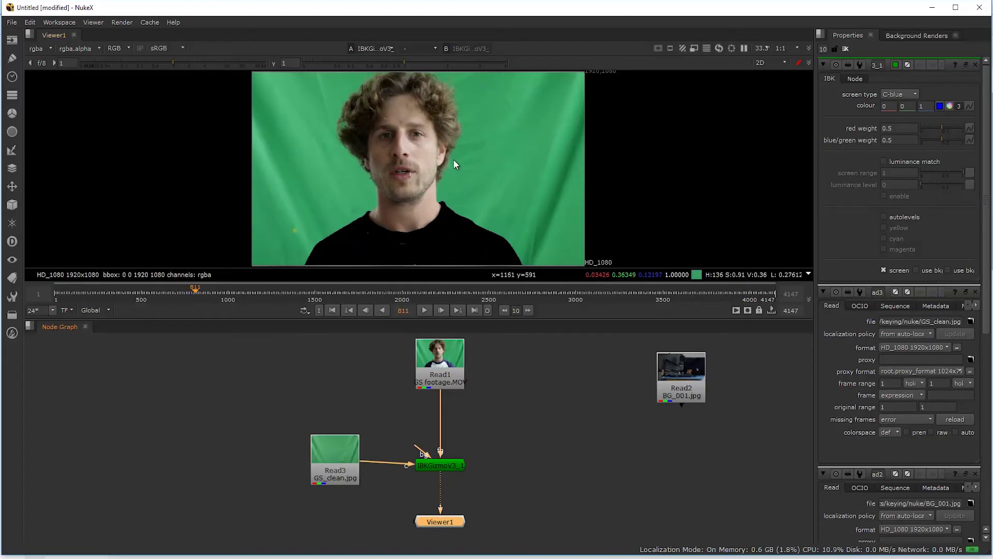
key("a")
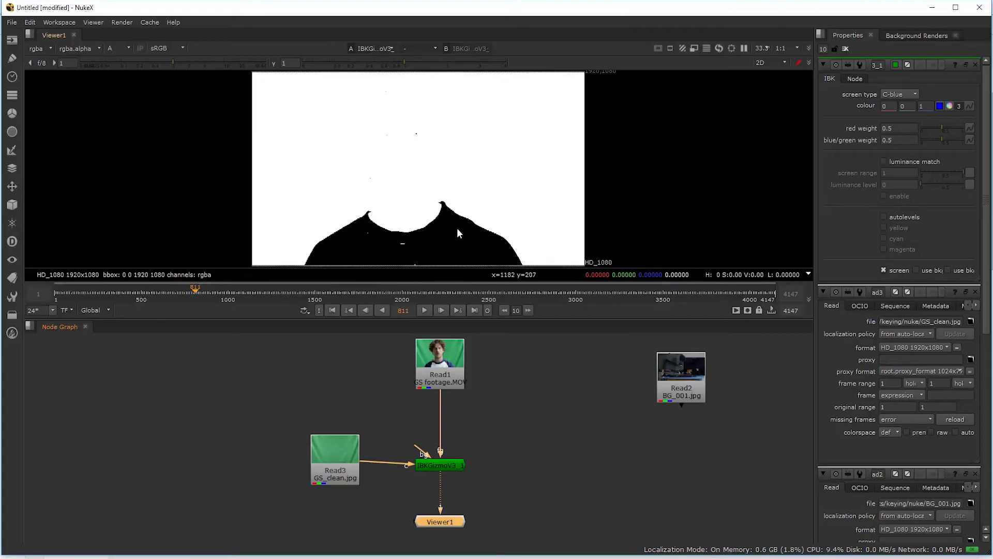
key("a")
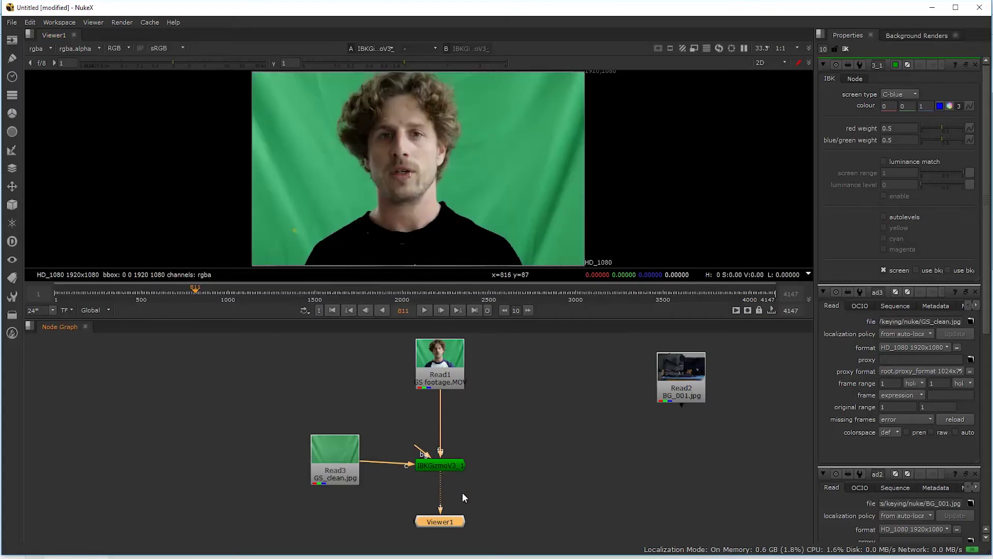
left_click_drag(448, 465, 448, 460)
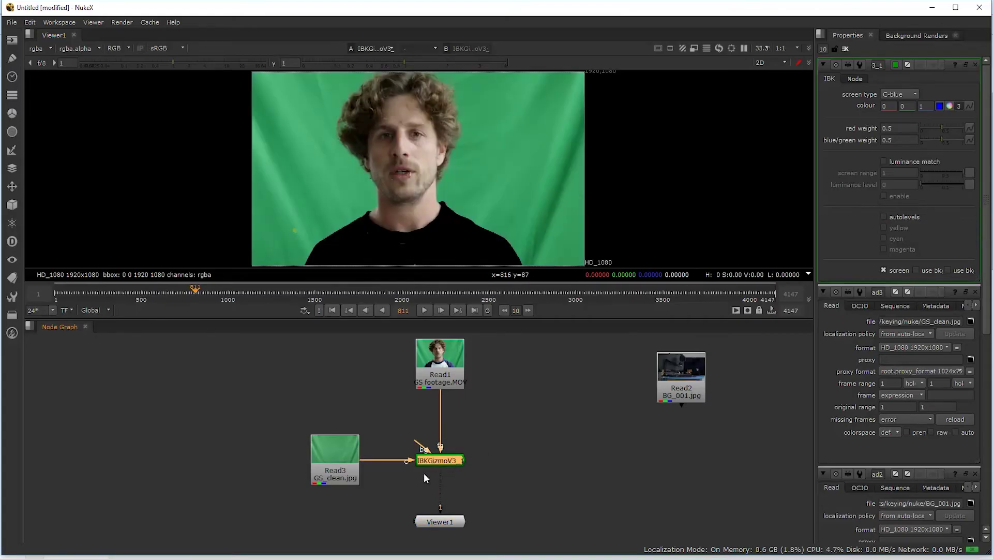
left_click(507, 472)
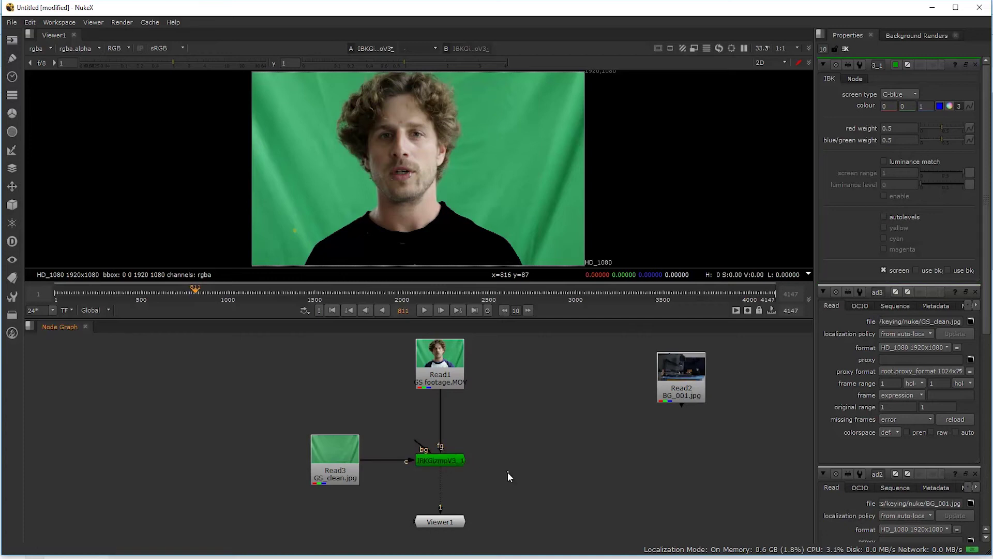
left_click(441, 460)
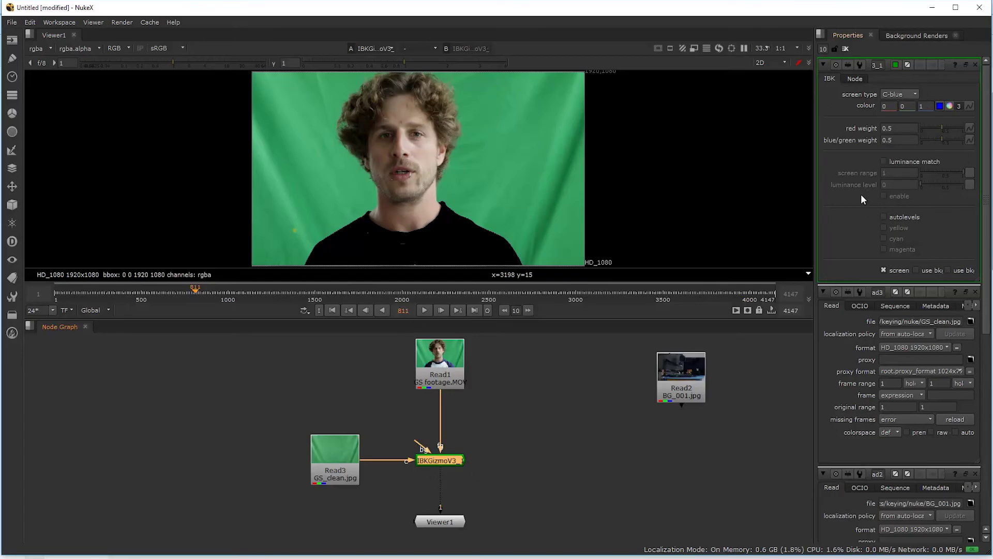
Step: Set IBKGizmoV3_1's screen type to C-green and check the resulting alpha matte
left_click(846, 48)
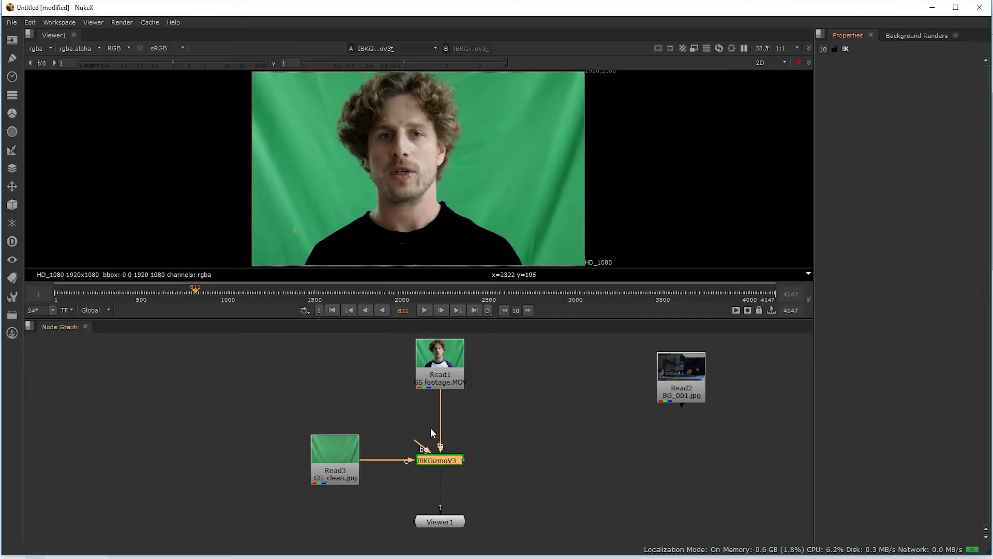
double_click(435, 460)
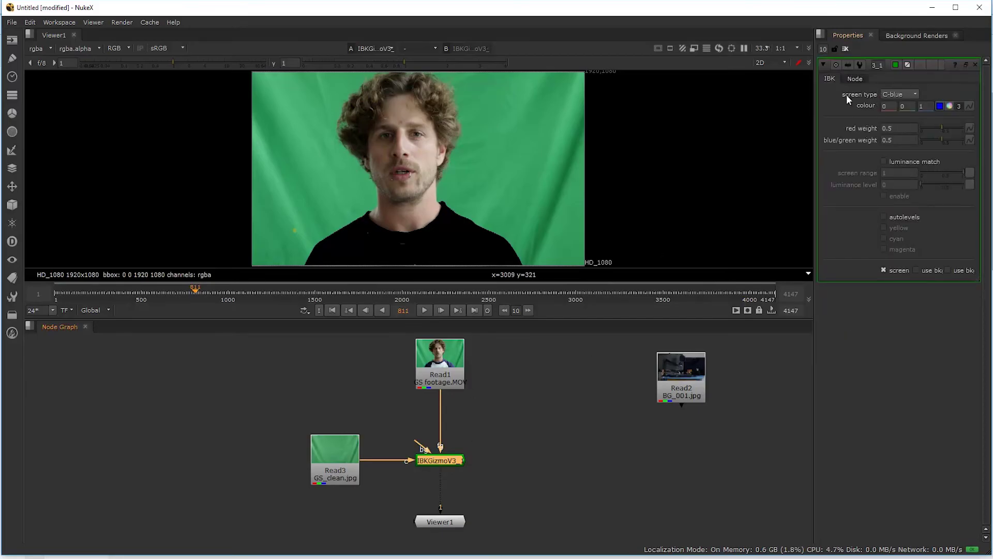
left_click(913, 95)
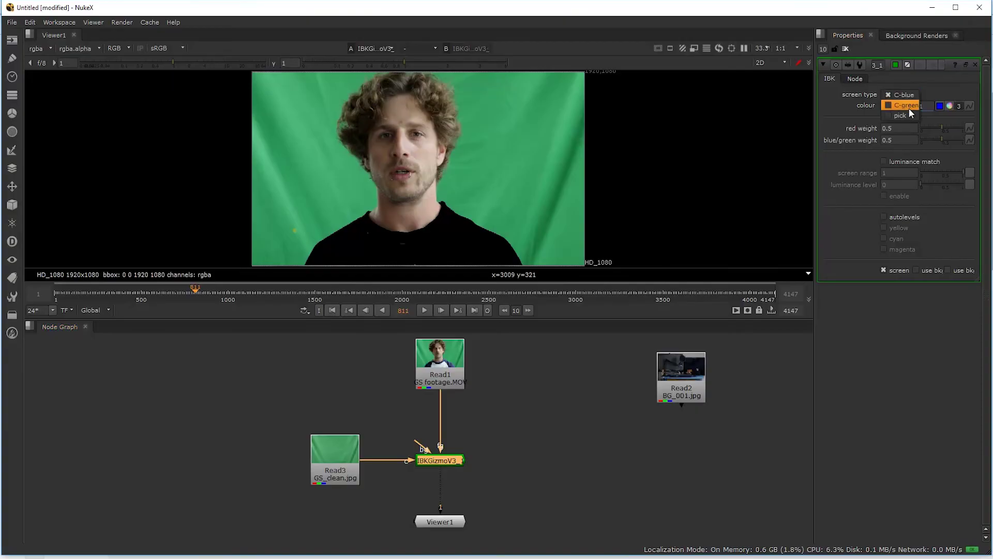
left_click(908, 107)
scroll(489, 171, "up", 8)
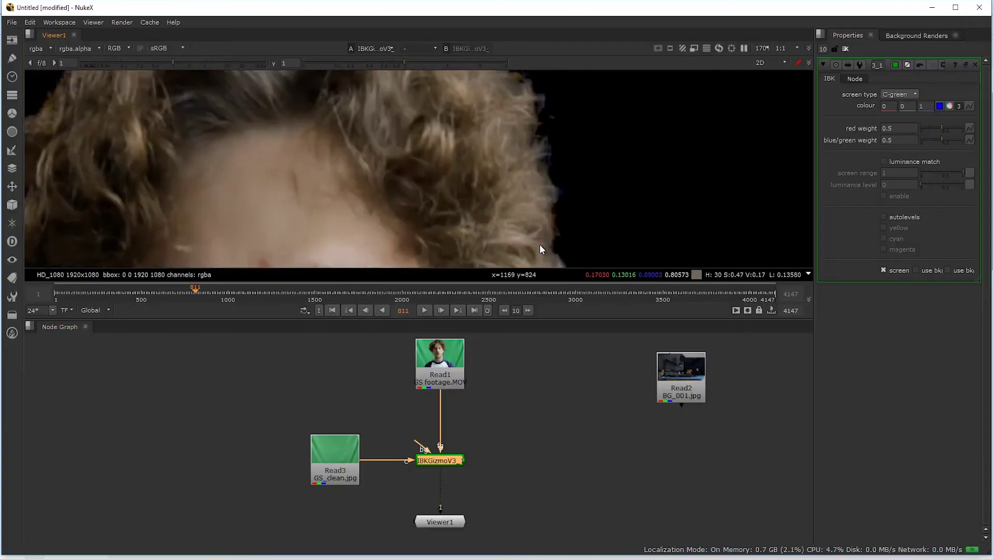
key("a")
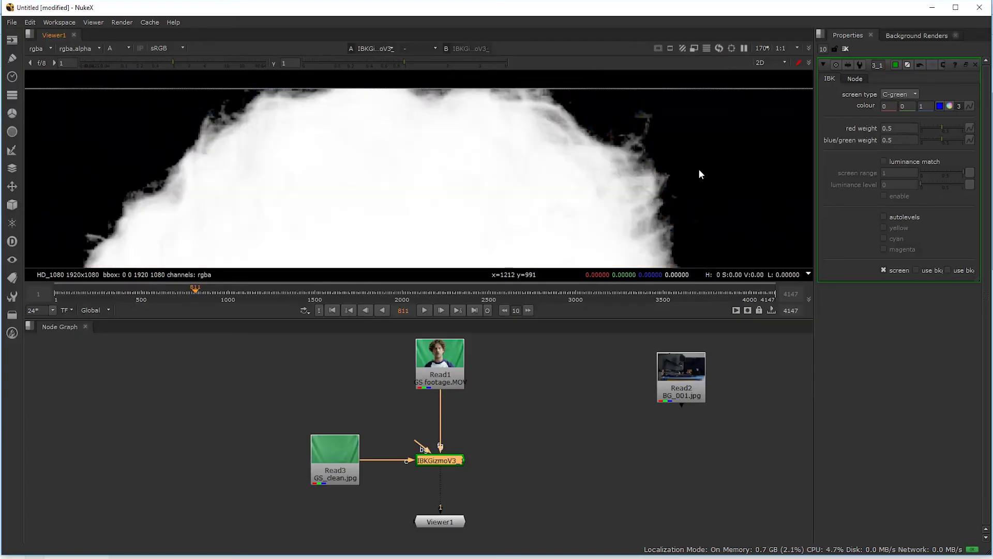
Step: Compare the raw Read1 footage and the clean plate, then nudge the keyer node down
scroll(579, 210, "down", 5)
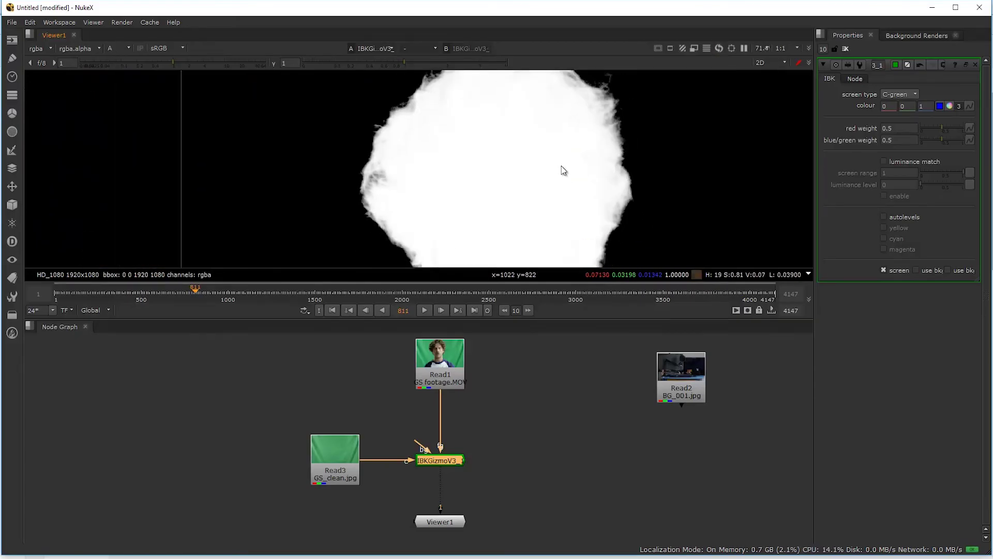
scroll(576, 193, "down", 3)
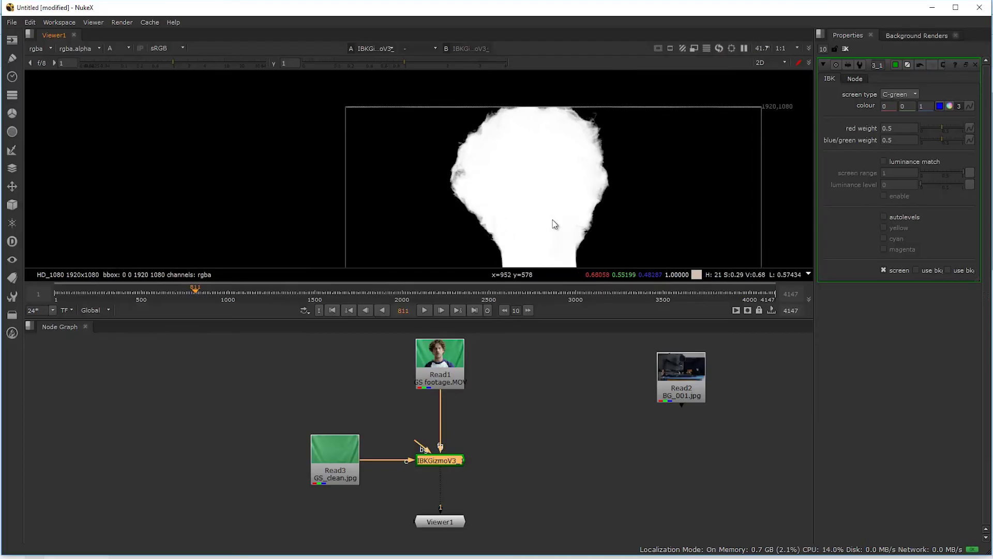
scroll(555, 224, "up", 3)
left_click(450, 369)
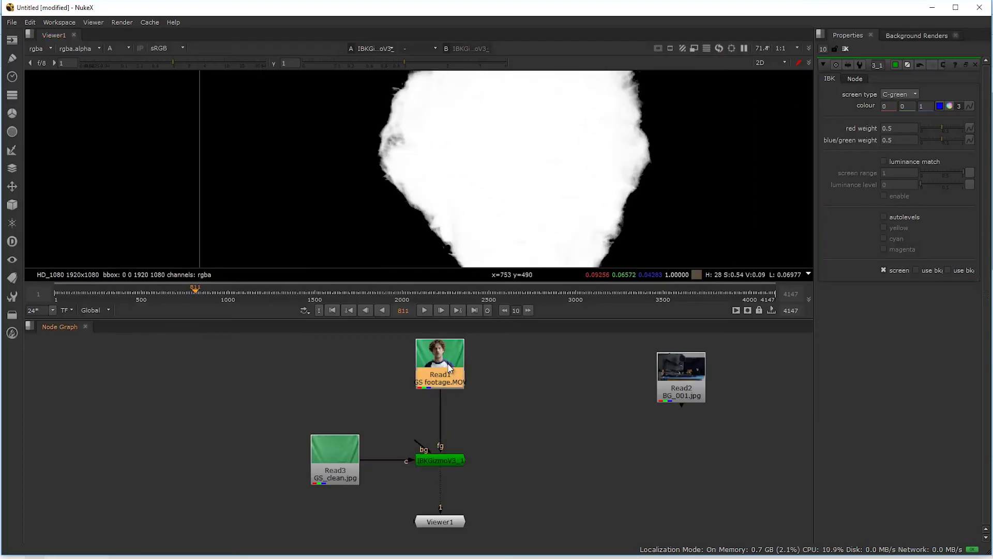
key("1")
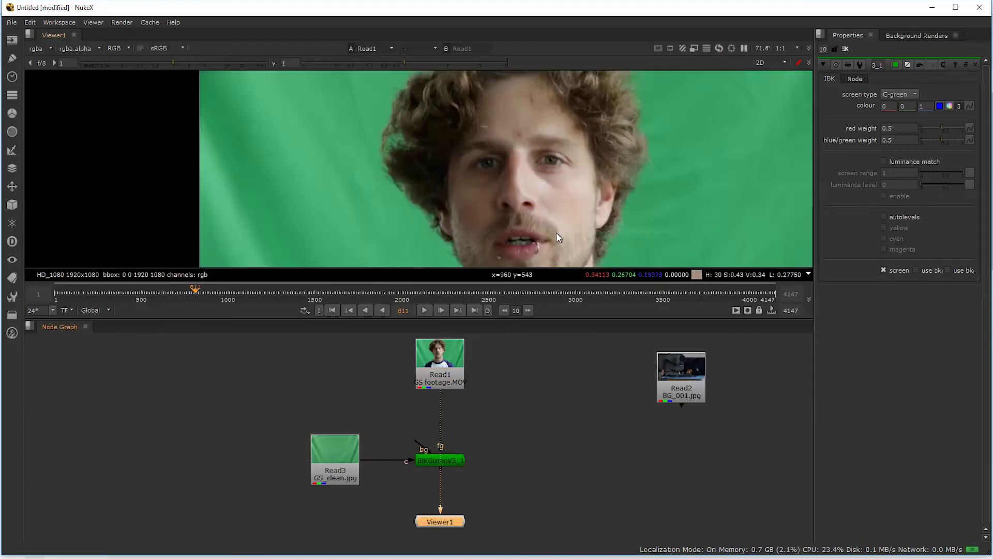
left_click(341, 441)
key("1")
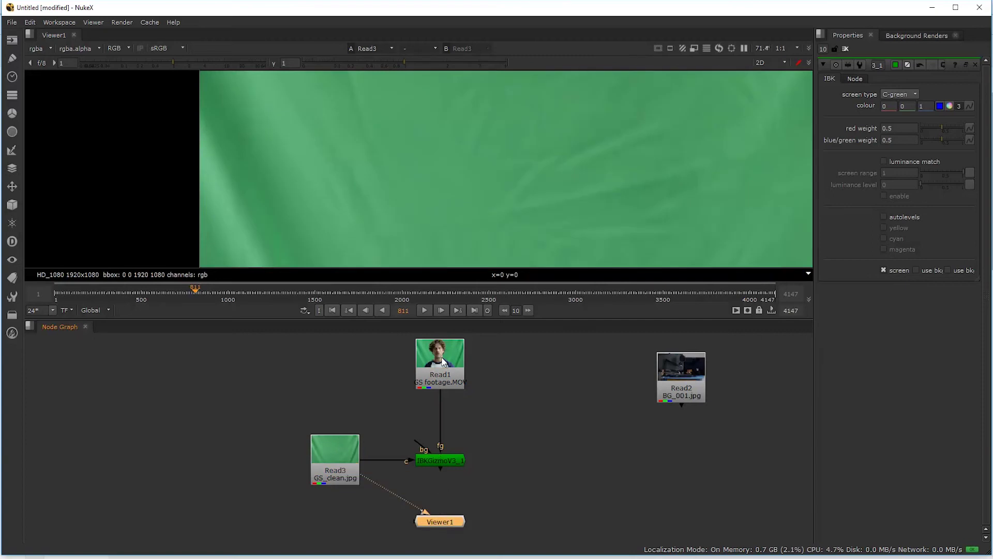
key("ctrl+z")
left_click(446, 461)
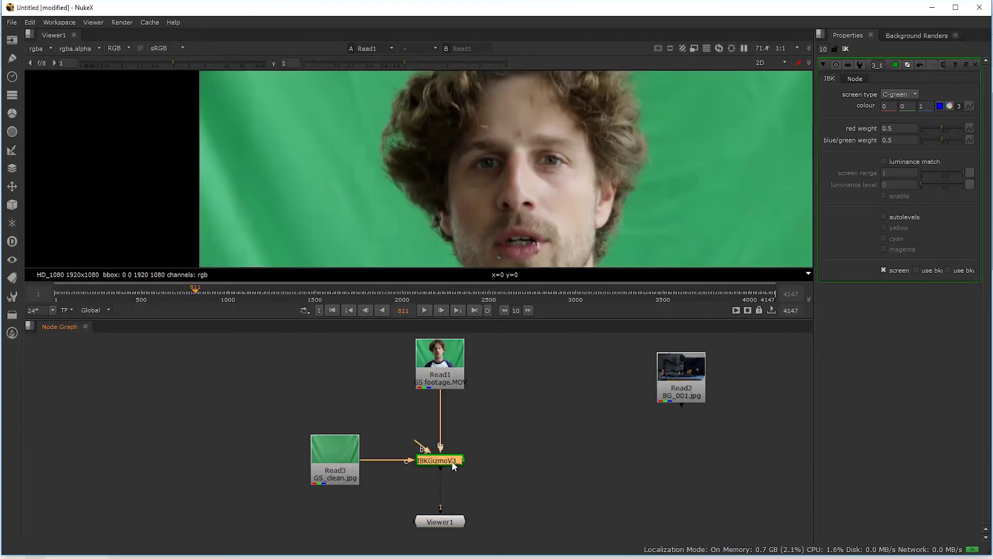
left_click_drag(453, 465, 453, 474)
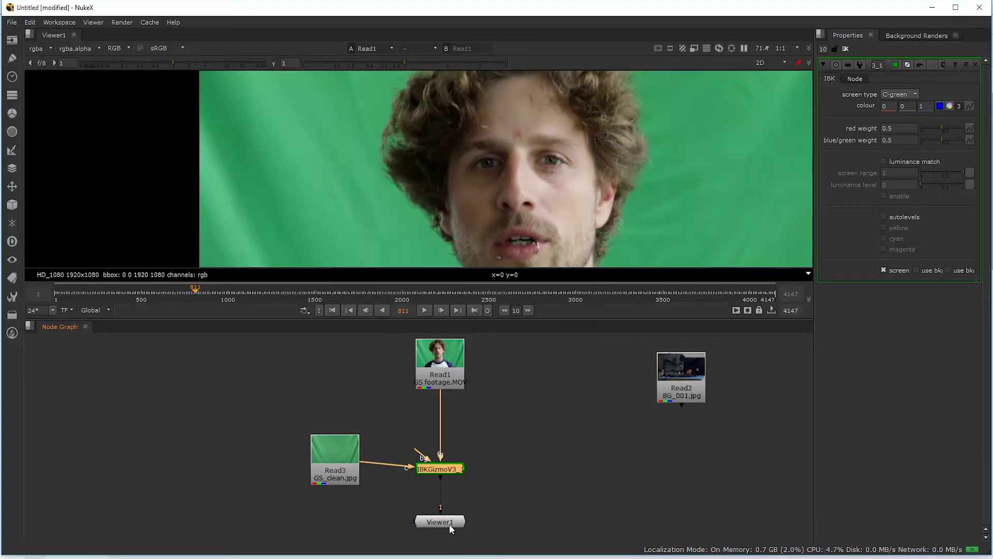
Step: Move the clean plate node higher and BG_001.jpg beside the footage node
middle_click_drag(450, 528, 450, 522)
left_click(443, 369)
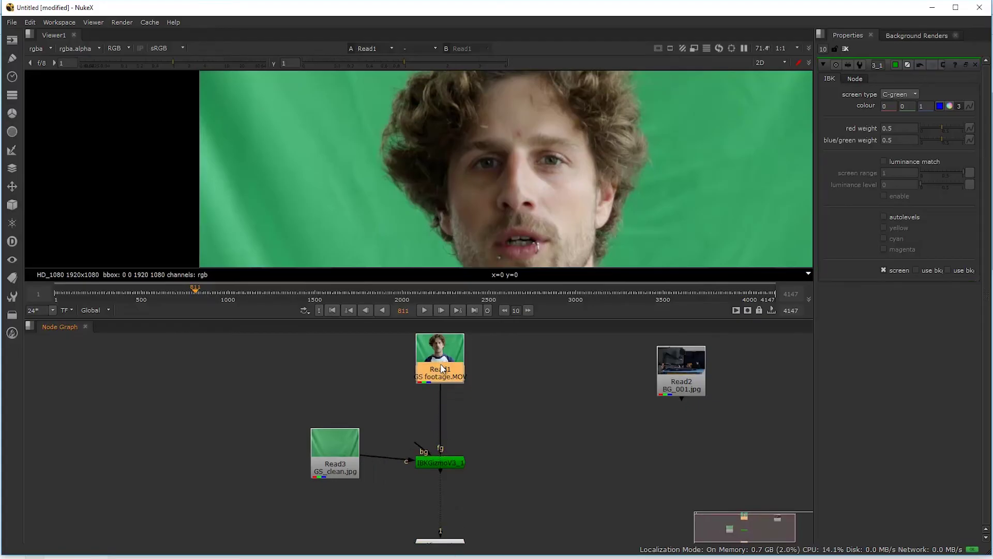
left_click_drag(327, 467, 326, 434)
left_click_drag(689, 376, 535, 364)
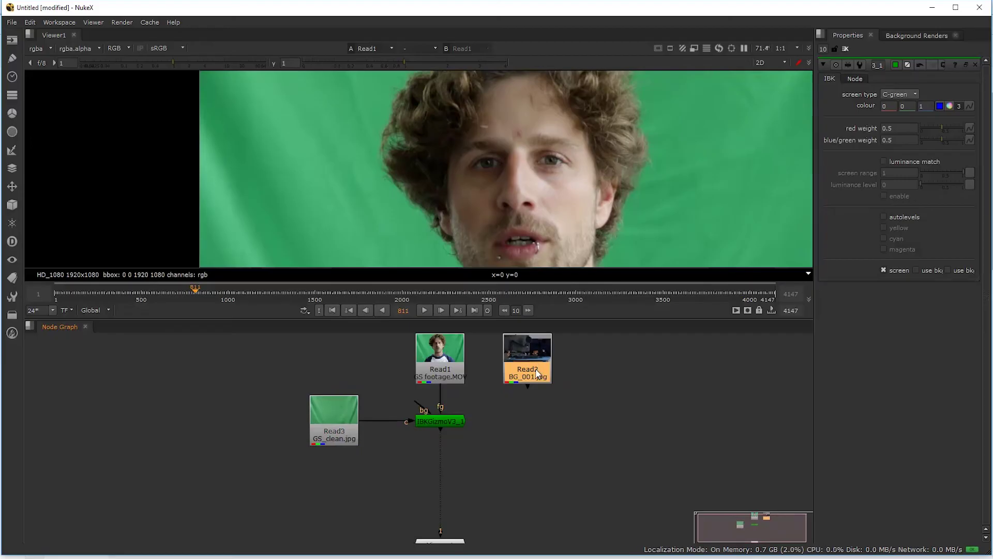
Step: Add a Merge node below the keyer, with BG_001.jpg into B and the keyed footage into A
key("Tab")
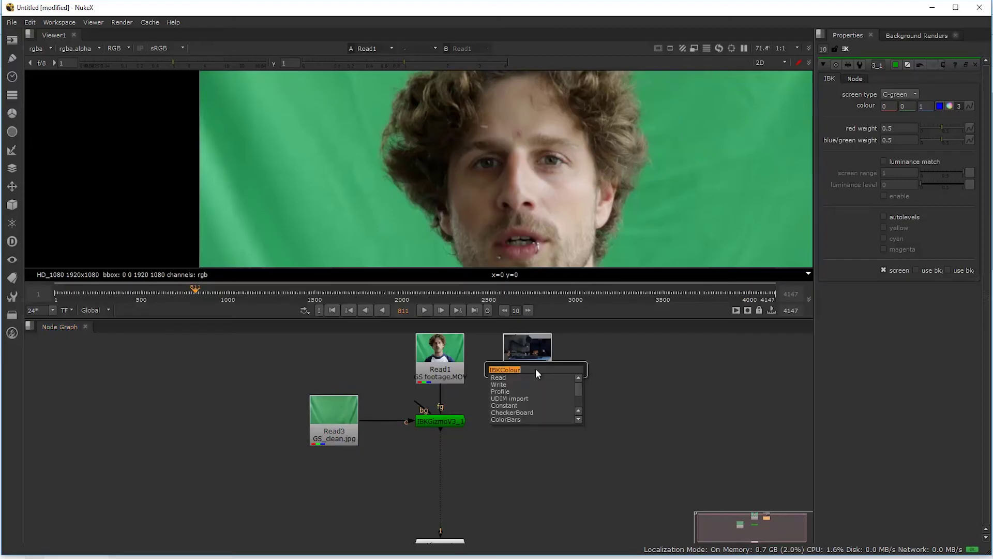
type("meer")
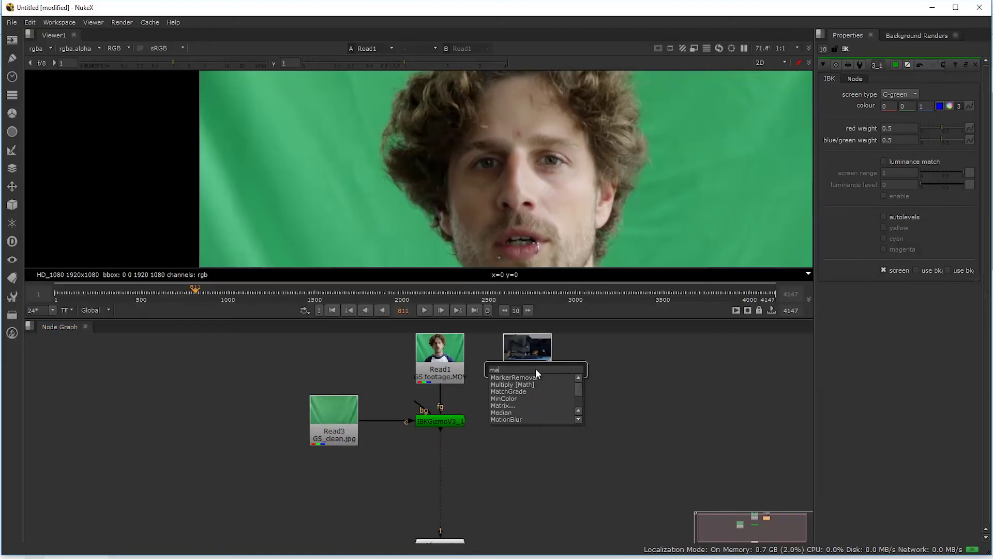
key("BackSpace")
key("BackSpace")
type("rge")
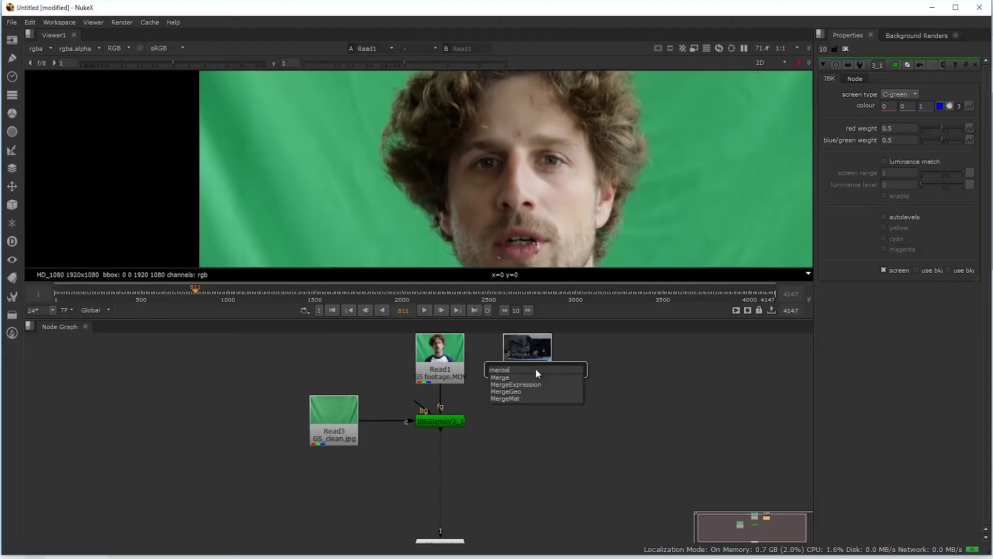
left_click(508, 376)
left_click_drag(585, 365, 487, 487)
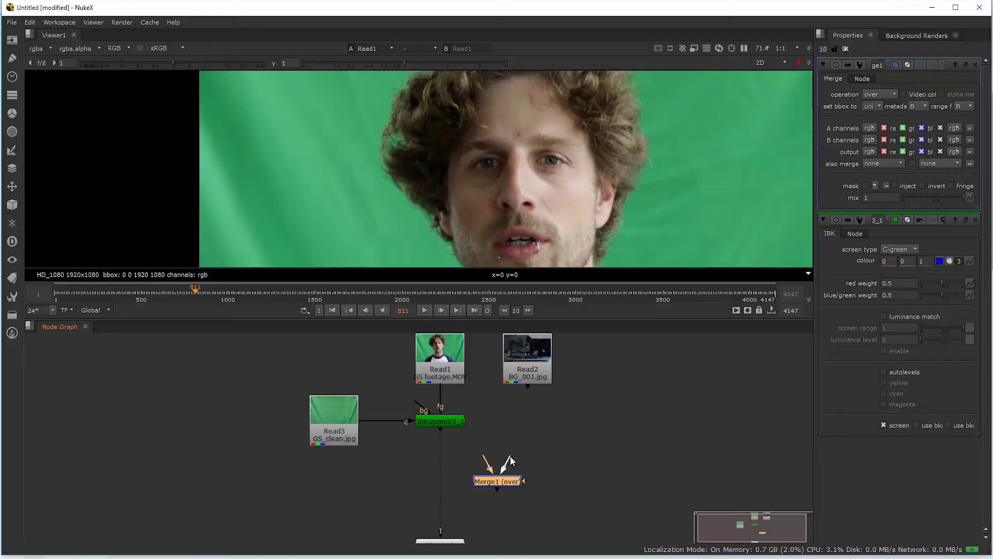
left_click_drag(509, 465, 531, 382)
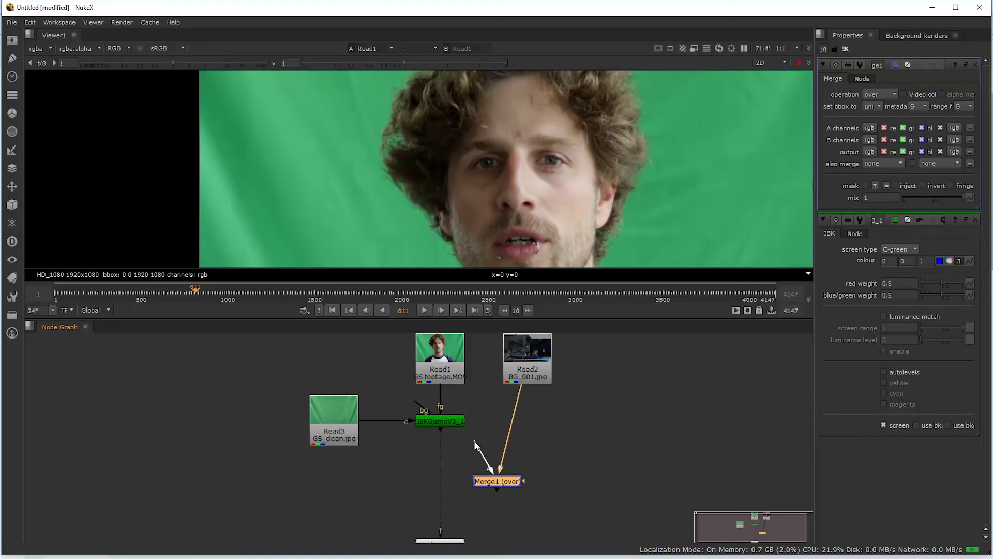
left_click_drag(472, 440, 437, 422)
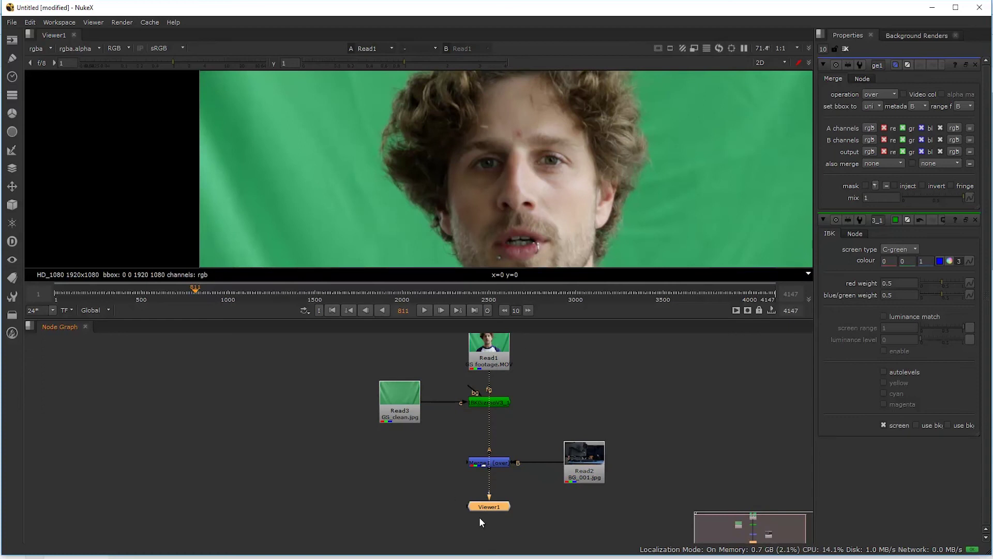
Step: View Merge1's composite and make the image preview taller and recentred
left_click(492, 462)
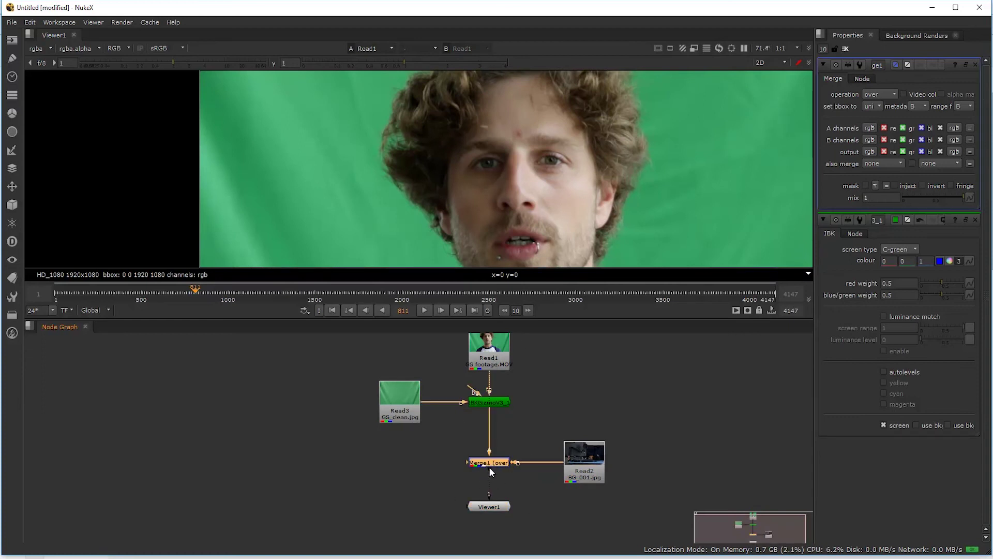
key("1")
scroll(628, 213, "down", 3)
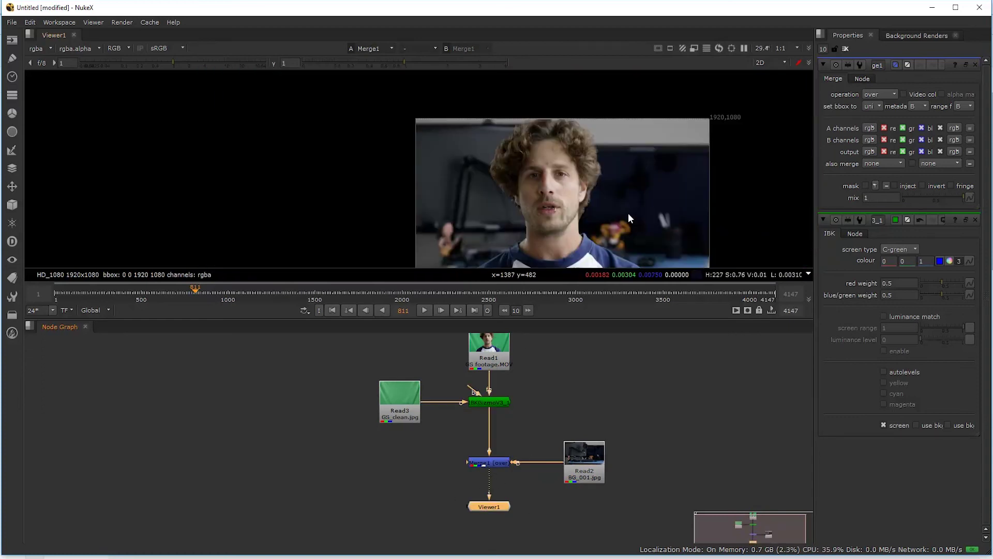
middle_click_drag(588, 192, 529, 187)
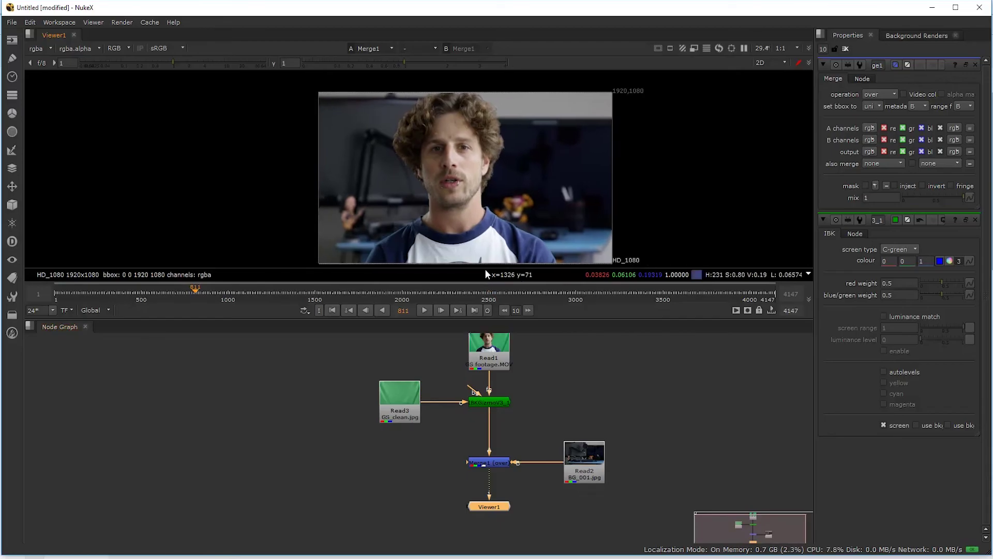
left_click_drag(452, 320, 452, 352)
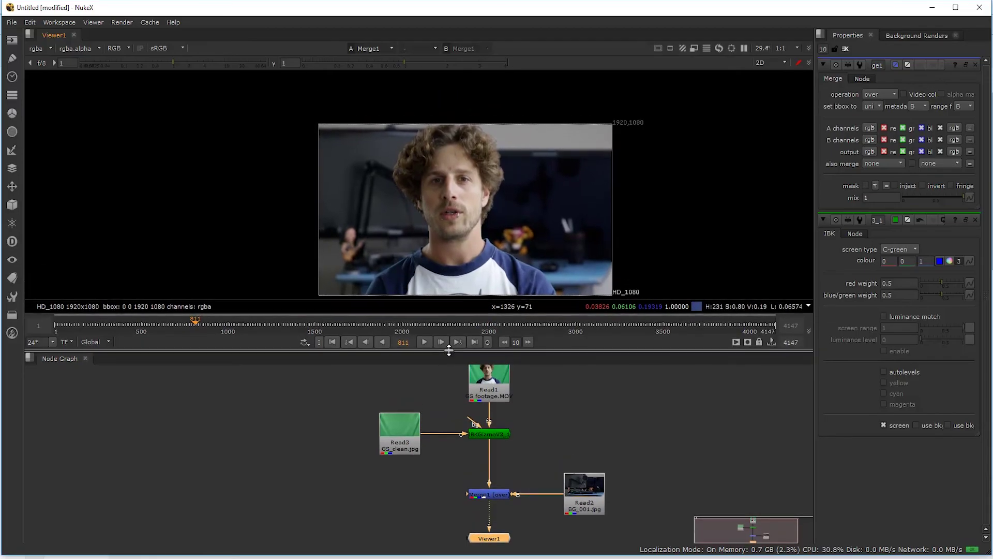
middle_click_drag(511, 217, 492, 196)
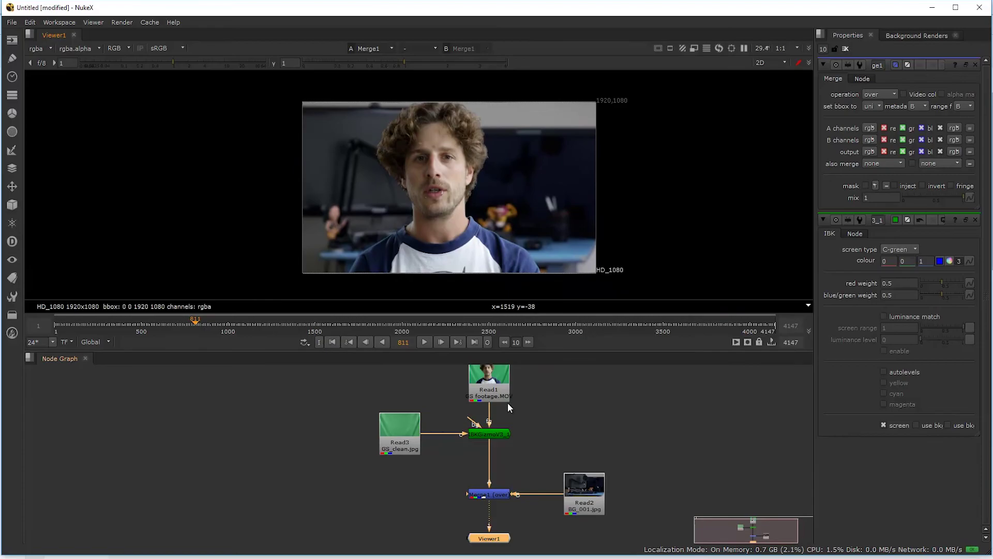
Step: Nudge the Read1 footage node down and the clean plate node left
left_click(500, 384)
left_click_drag(500, 384, 500, 392)
left_click(396, 427)
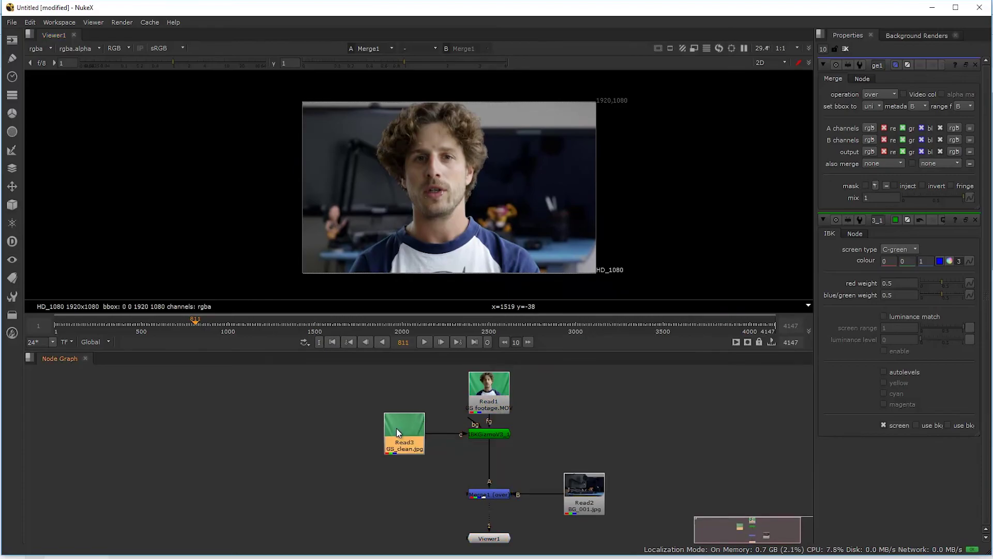
left_click_drag(396, 427, 378, 435)
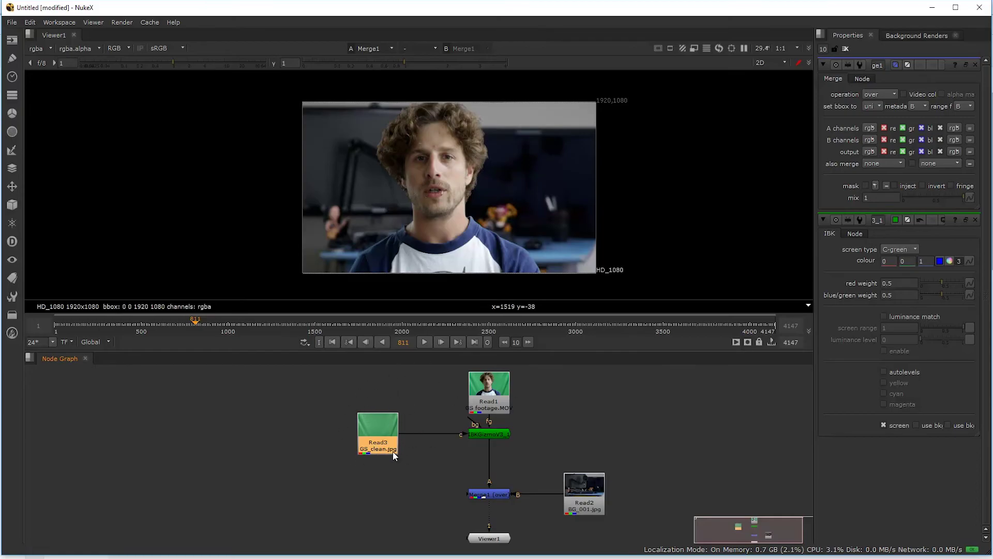
Step: Put a Dot on the background plate's pipe and move BG_001.jpg up beside the footage node
left_click(501, 432)
scroll(584, 453, "down", 2)
left_click(556, 458, "ctrl")
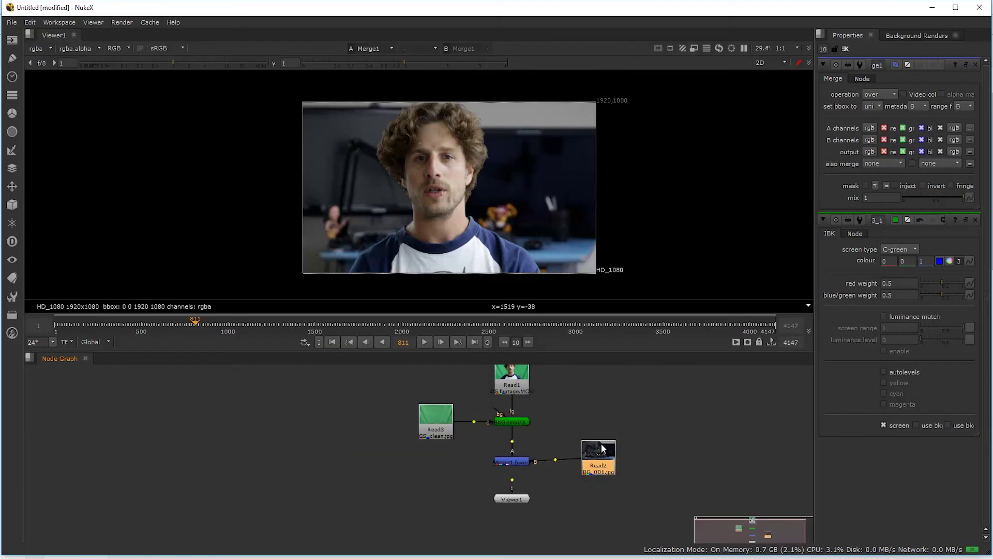
left_click_drag(600, 462, 569, 408)
left_click_drag(557, 485, 567, 489)
Step: Shift the entire node tree to the left
left_click_drag(626, 534, 403, 372)
left_click_drag(527, 395, 452, 391)
left_click(579, 440)
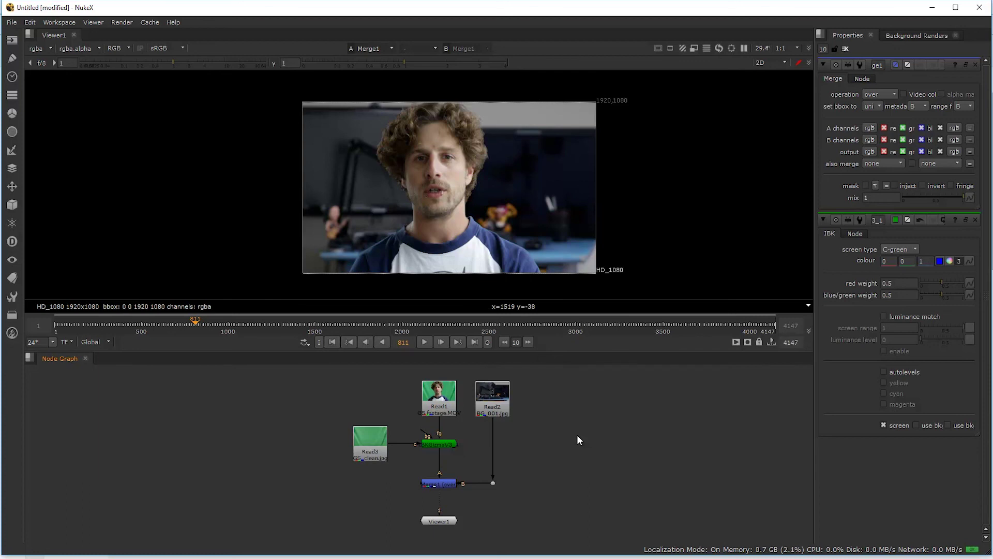
Step: Move the GS_clean.jpg clean plate further left and nudge the footage node into line
left_click(359, 437)
left_click(452, 394)
left_click_drag(371, 444, 351, 443)
left_click_drag(439, 396, 440, 397)
left_click(652, 467)
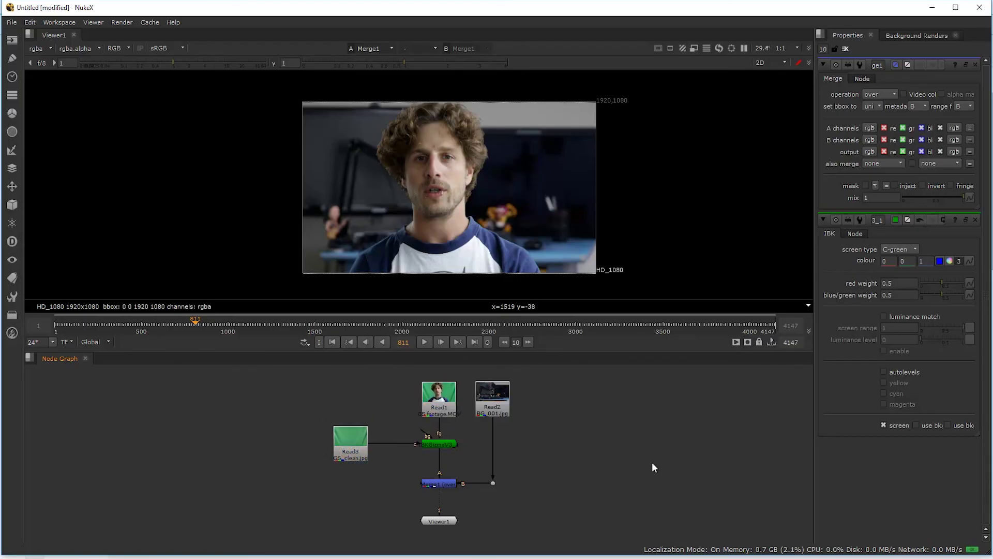